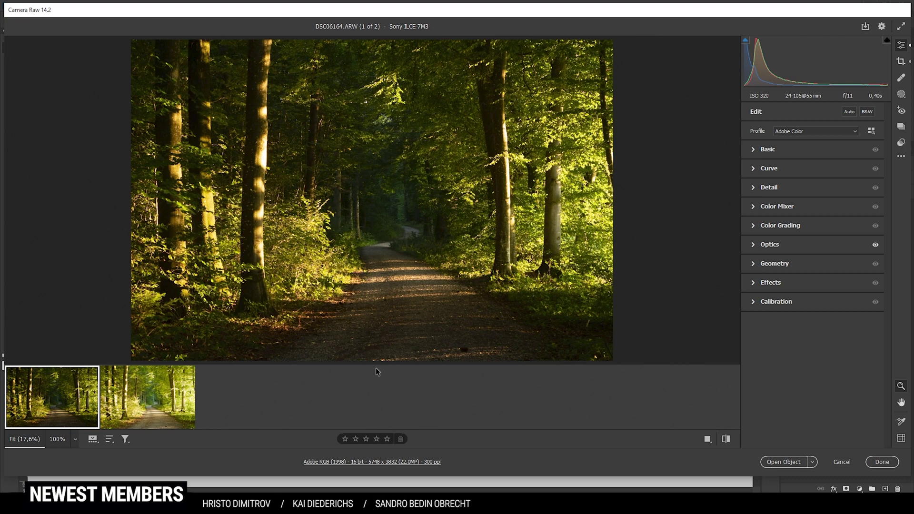
Compare the two exposures, then set the profile of the darker photo DSC06164 to Adobe Standard
left_click(174, 418)
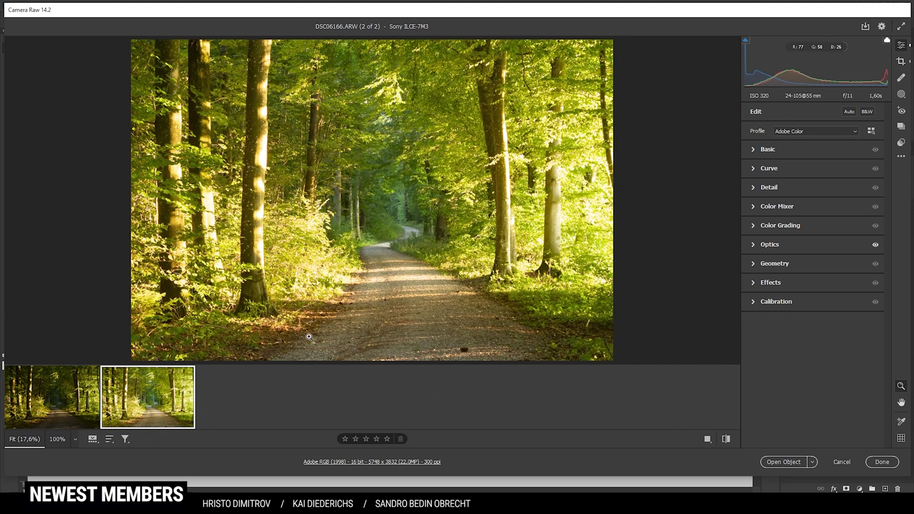
left_click(54, 409)
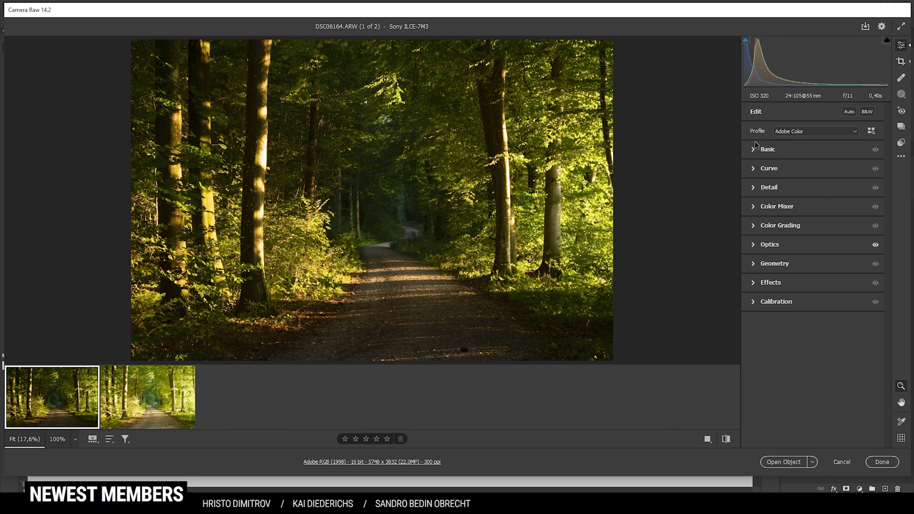
left_click(788, 134)
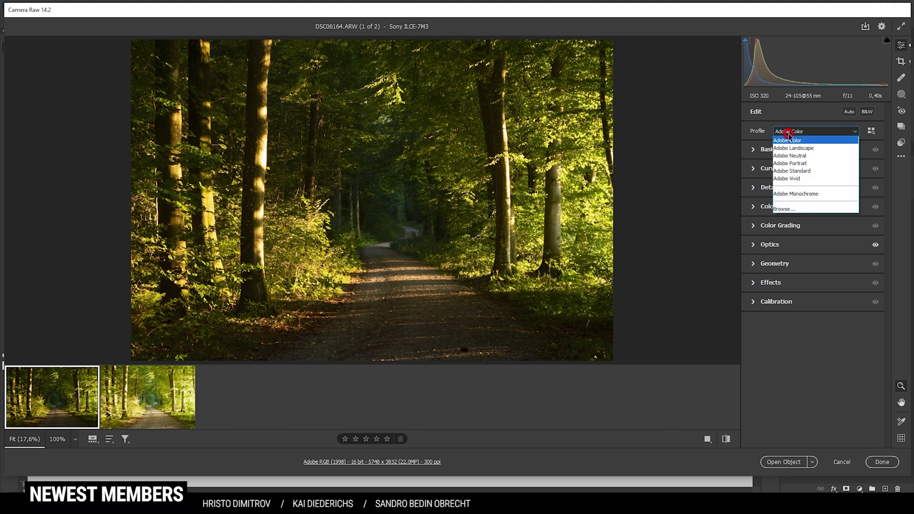
left_click(800, 175)
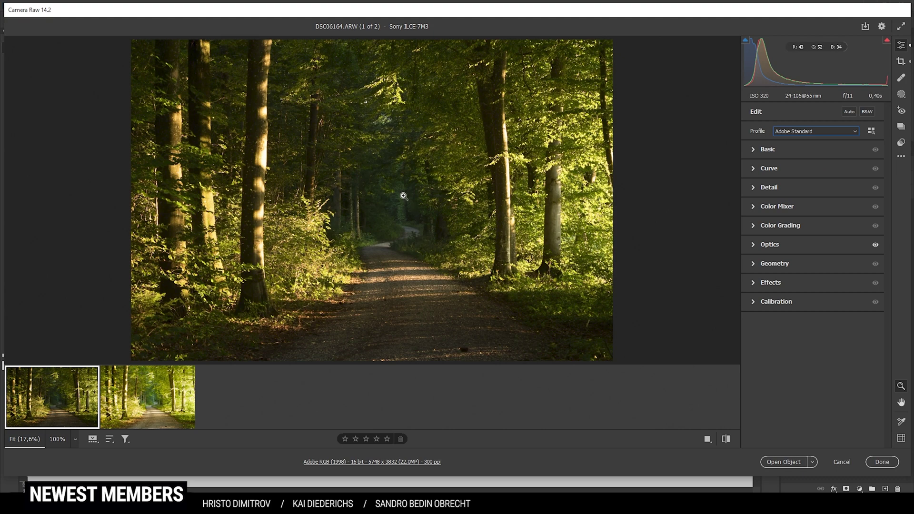
Set the dark exposure's white balance to a temperature of 5350 and a tint of +15
left_click(753, 150)
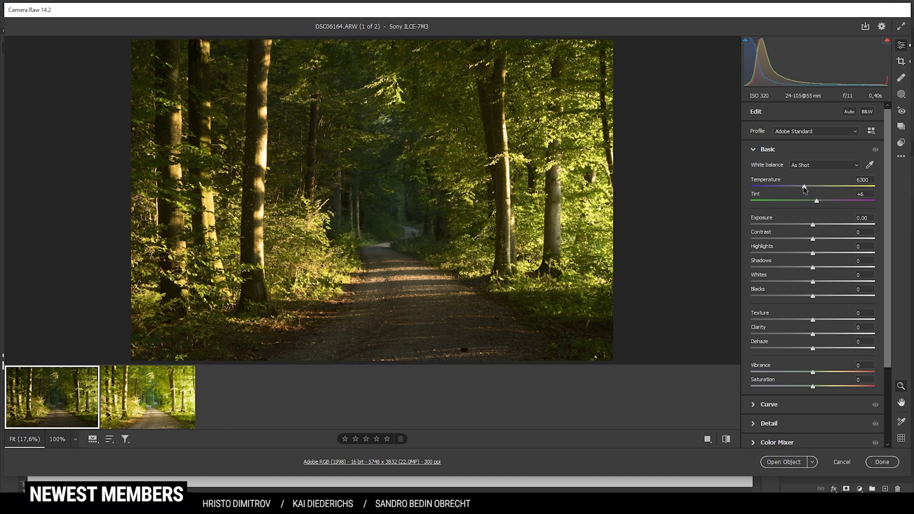
left_click_drag(805, 189, 800, 189)
left_click_drag(796, 187, 796, 188)
left_click_drag(817, 200, 820, 201)
Set the dark exposure's texture to +2 and its clarity to -10
left_click_drag(813, 322, 814, 322)
left_click(814, 320)
left_click_drag(814, 335, 809, 334)
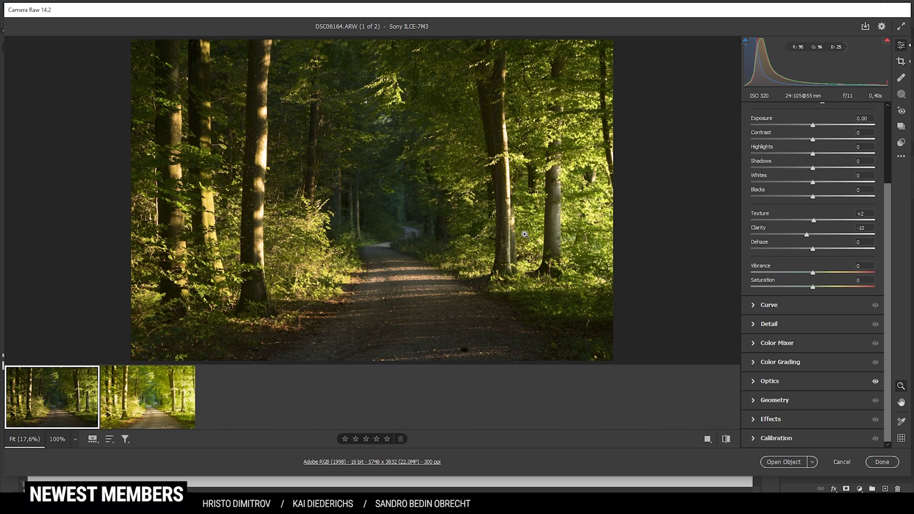
Calibrate the dark exposure's green primary with hue -12 and saturation +15
left_click(753, 441)
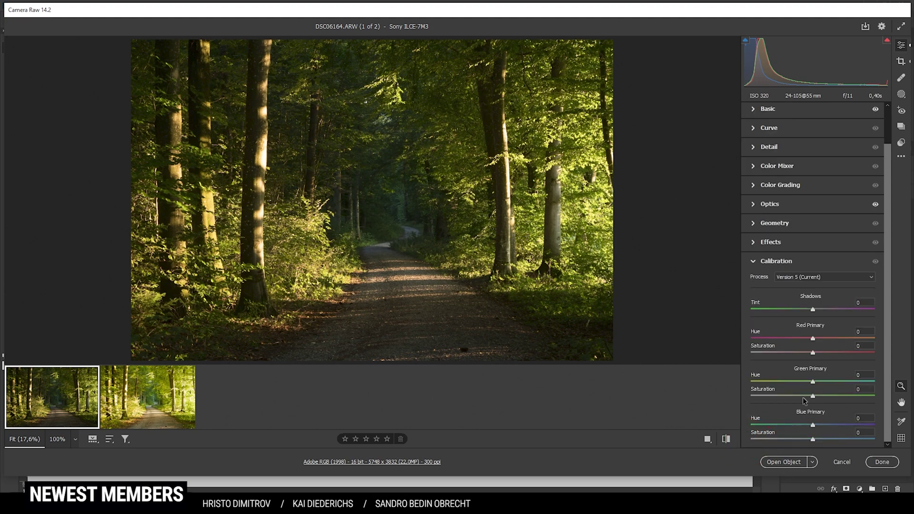
left_click_drag(812, 382, 822, 396)
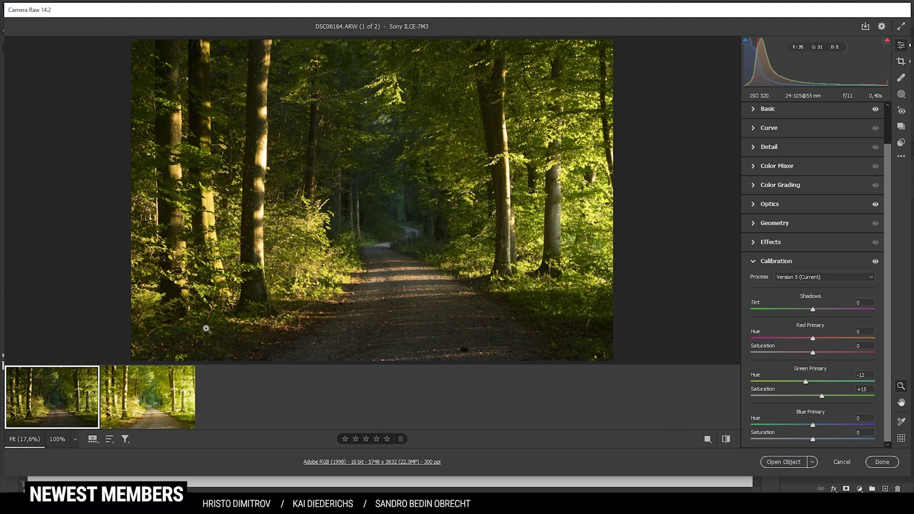
Synchronize all edit settings from the dark exposure to the bright exposure
left_click(124, 421, "shift")
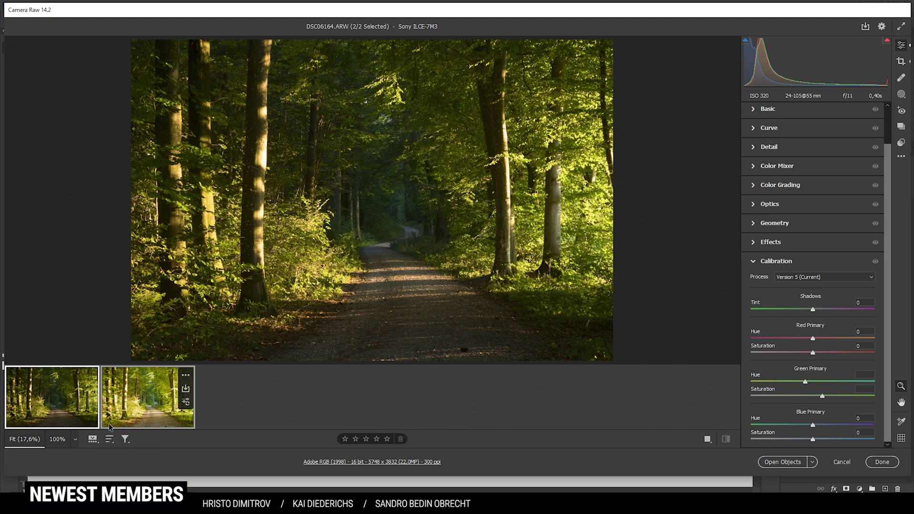
right_click(144, 401)
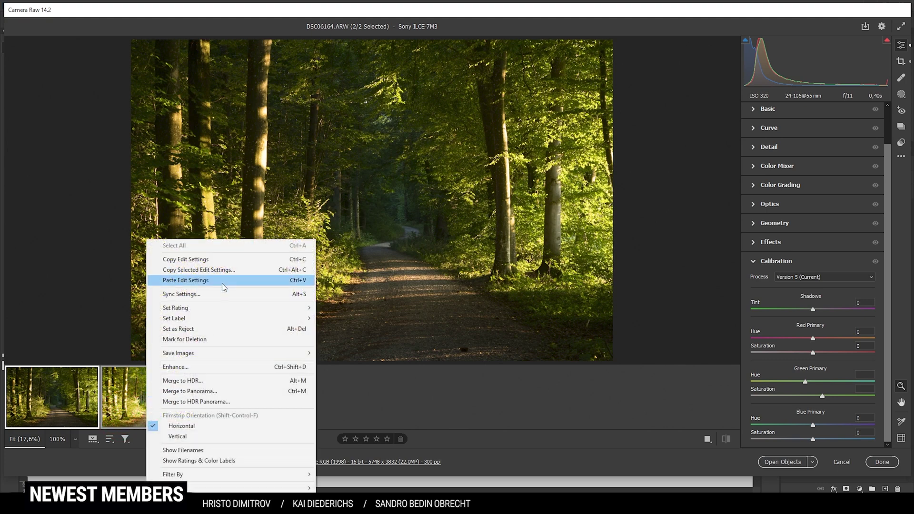
left_click(218, 296)
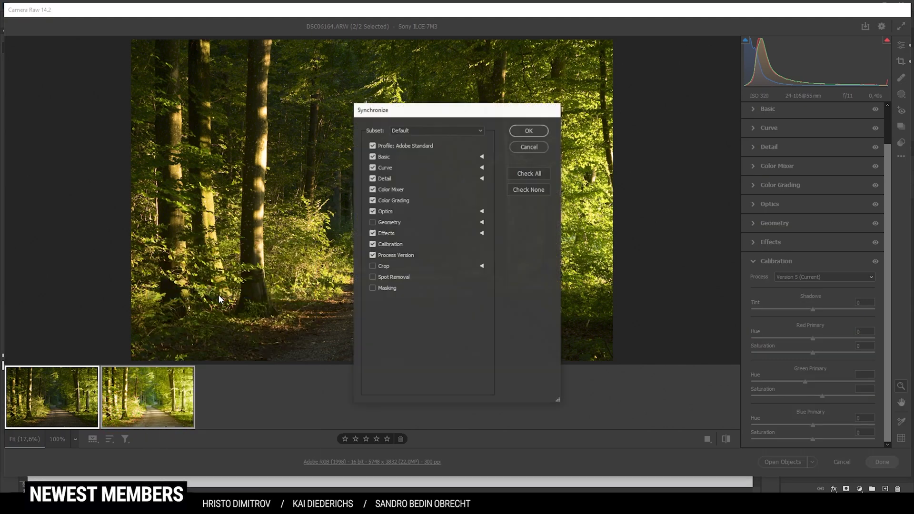
left_click(533, 175)
left_click(530, 132)
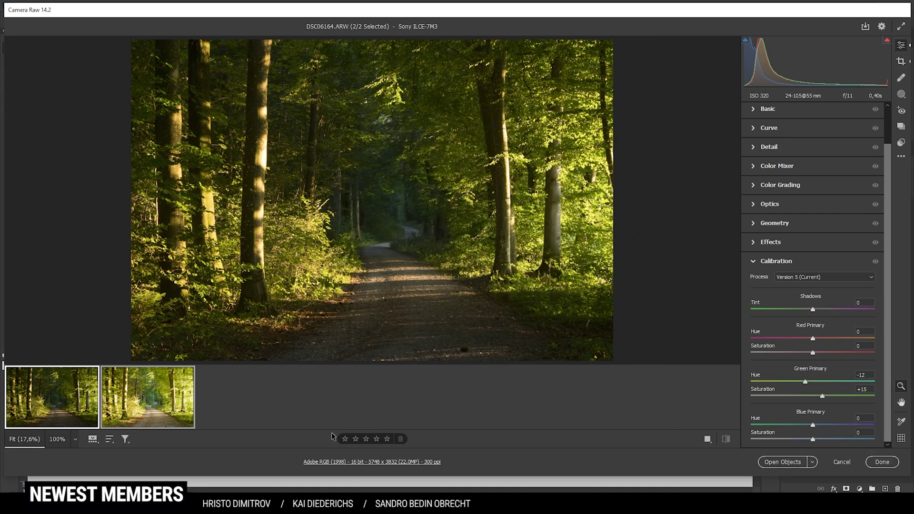
Set the exposure of the bright photo DSC06166 to -0.80 and slightly reduce its vibrance
left_click(122, 411)
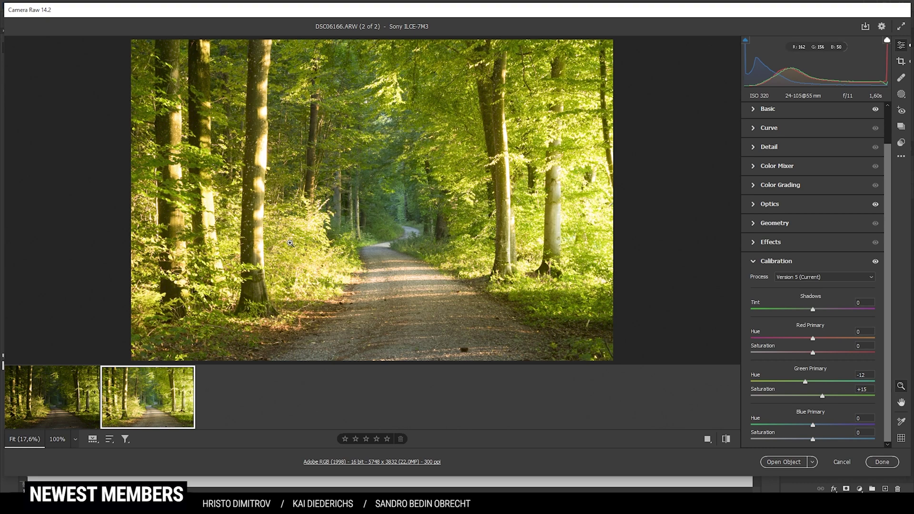
scroll(809, 184, "up", 2)
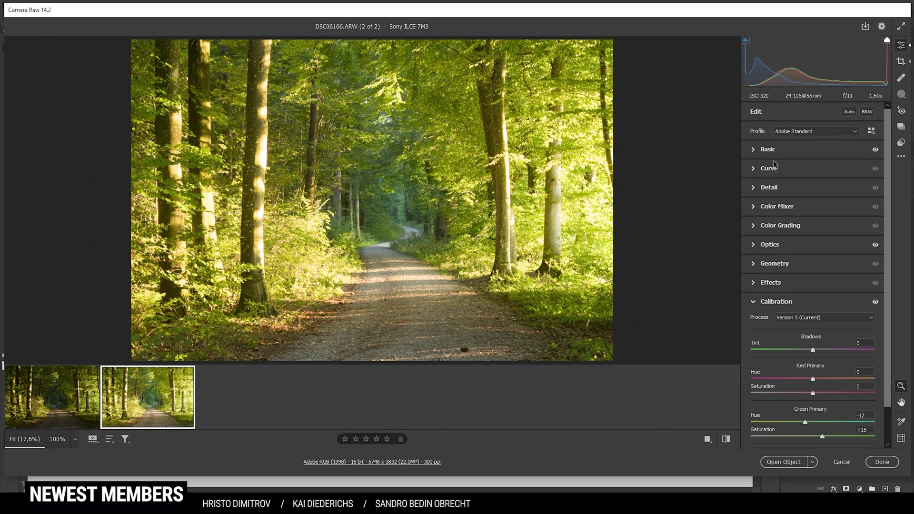
left_click(754, 150)
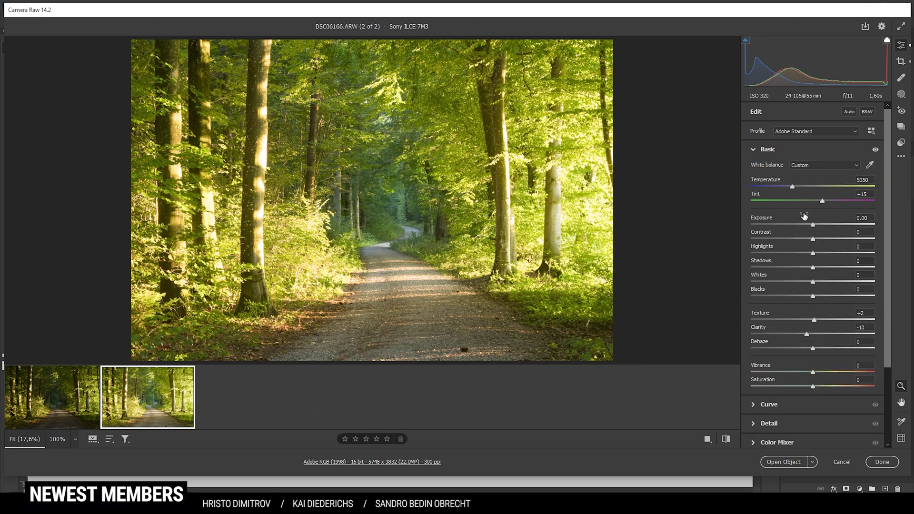
left_click_drag(813, 225, 804, 226)
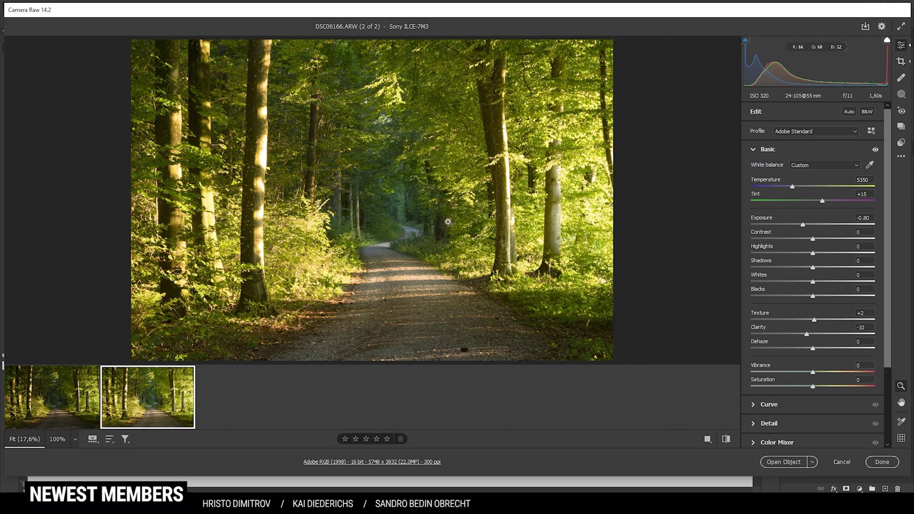
left_click_drag(813, 373, 808, 374)
Select both developed exposures and open them in Photoshop, stacked as layers in one document
left_click(69, 418, "shift")
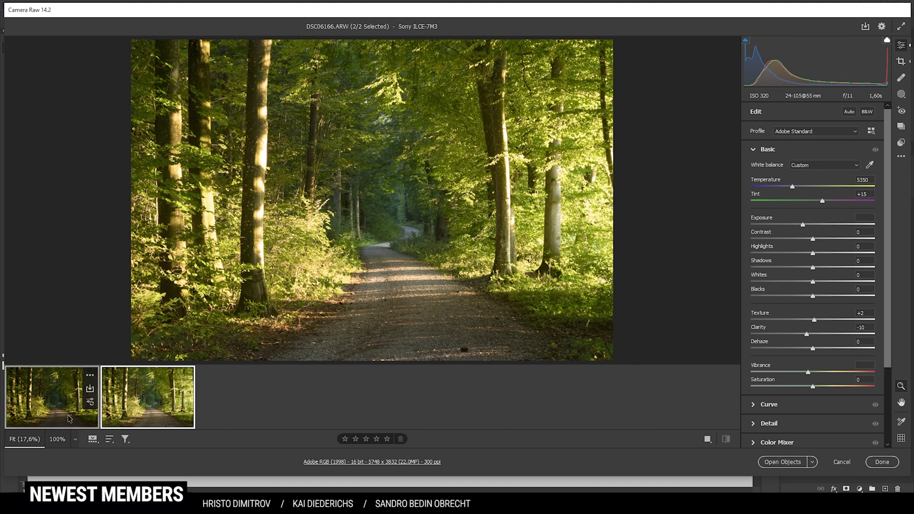
left_click(776, 470)
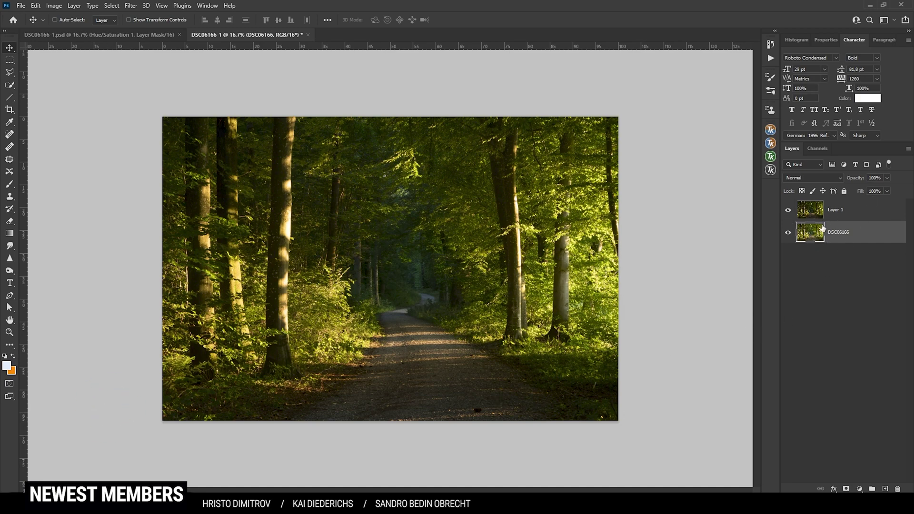
Hide Layer 1 with the dark exposure and add a white layer mask to it
left_click(839, 219)
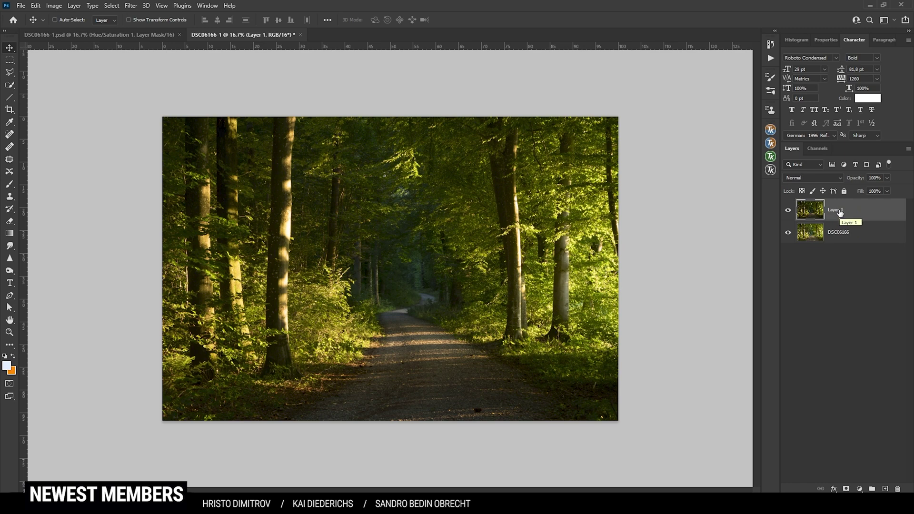
left_click(795, 215)
left_click(789, 213)
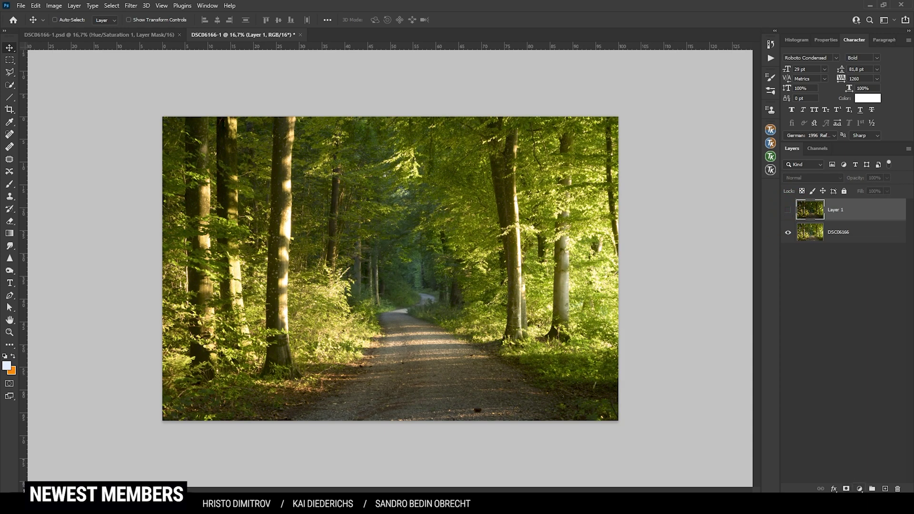
left_click(847, 489)
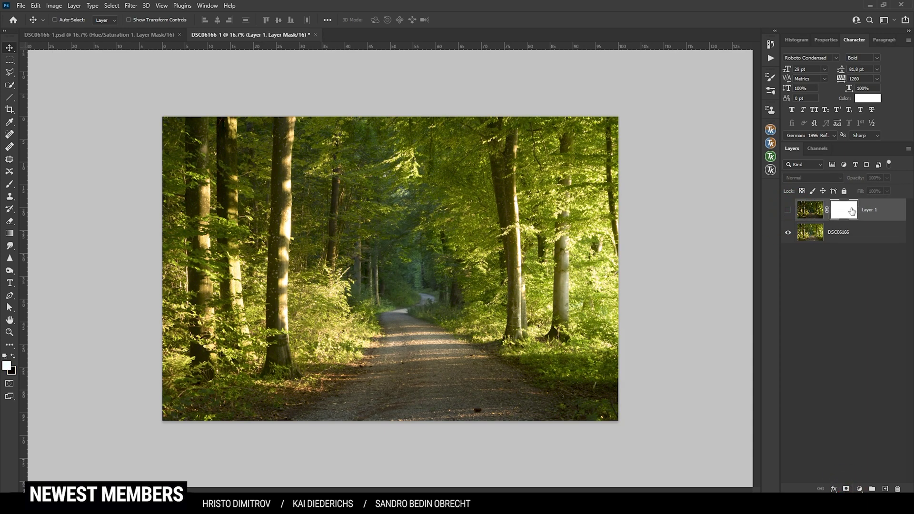
Apply the merged RGB image to Layer 1's mask with Multiply blending at 100% opacity
left_click(53, 6)
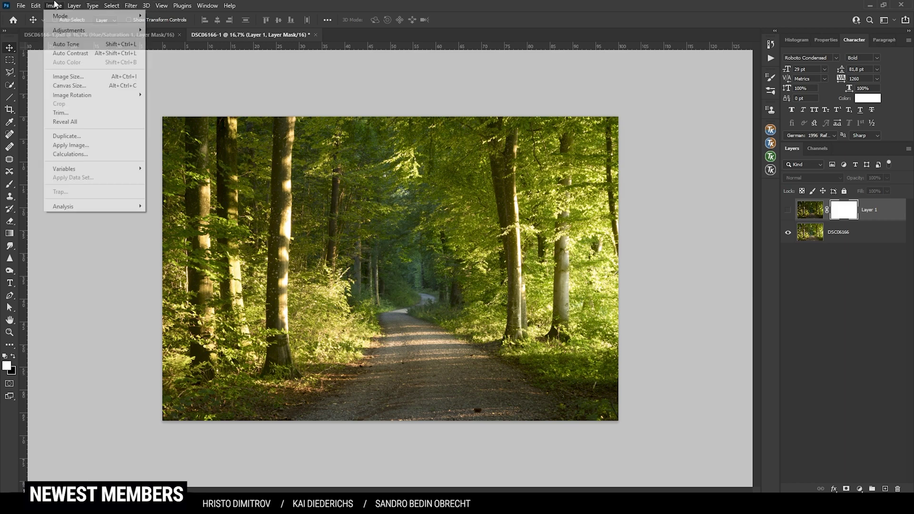
left_click(113, 145)
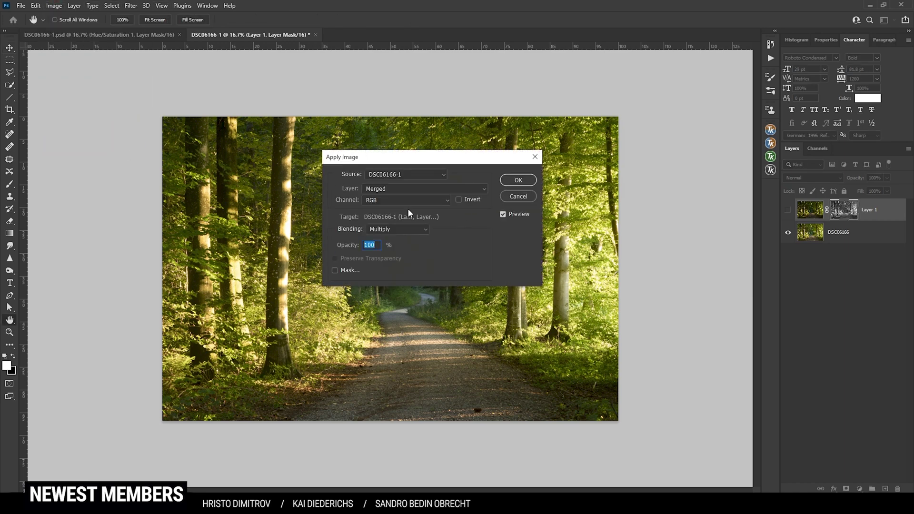
left_click(517, 180)
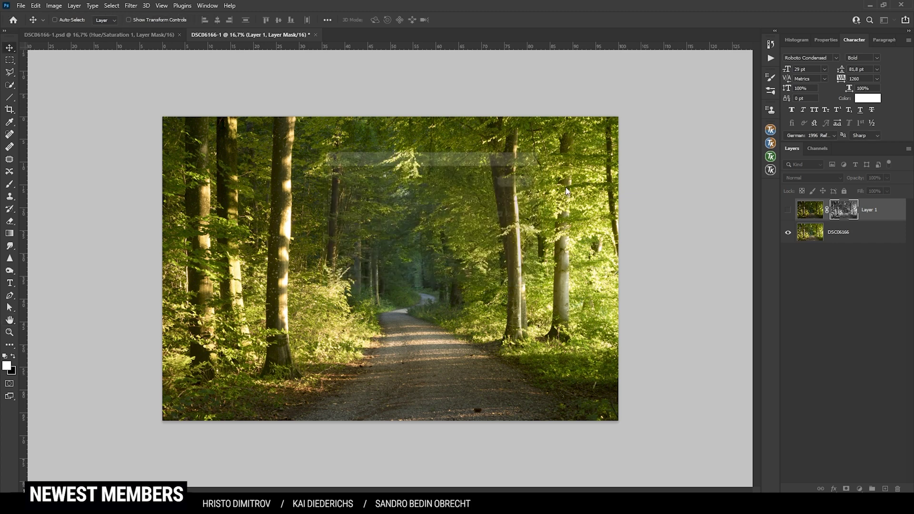
Toggle the visibility of Layer 1 to compare the image with and without the masked dark exposure
left_click(789, 213)
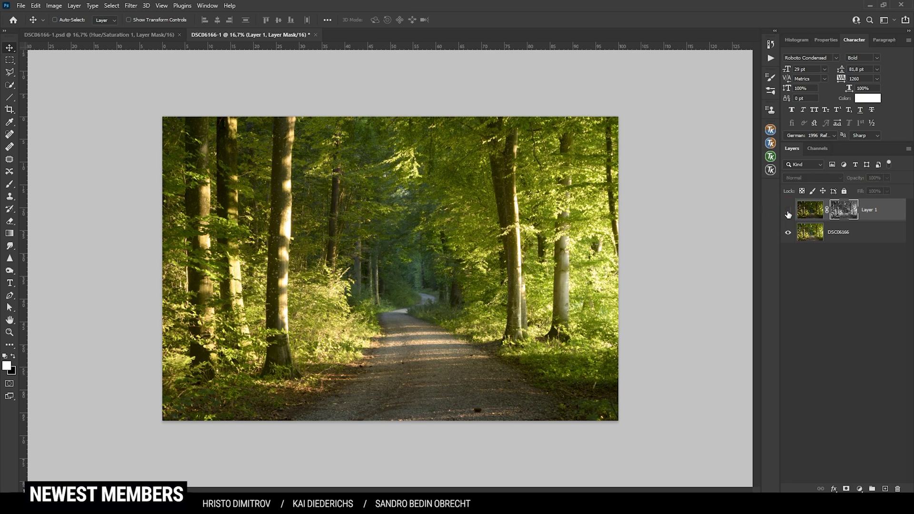
left_click(788, 213)
left_click(788, 213)
left_click(788, 213)
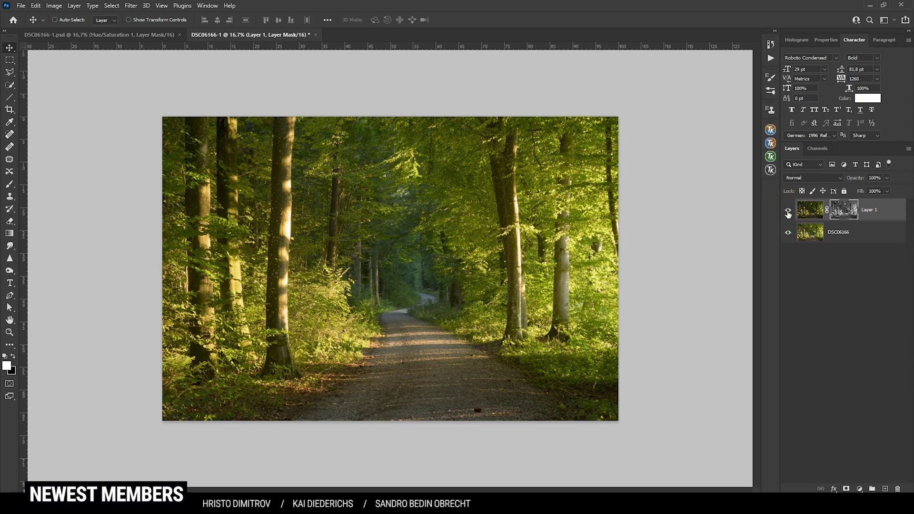
left_click(788, 212)
left_click(788, 212)
Delete the layer mask from Layer 1
right_click(844, 213)
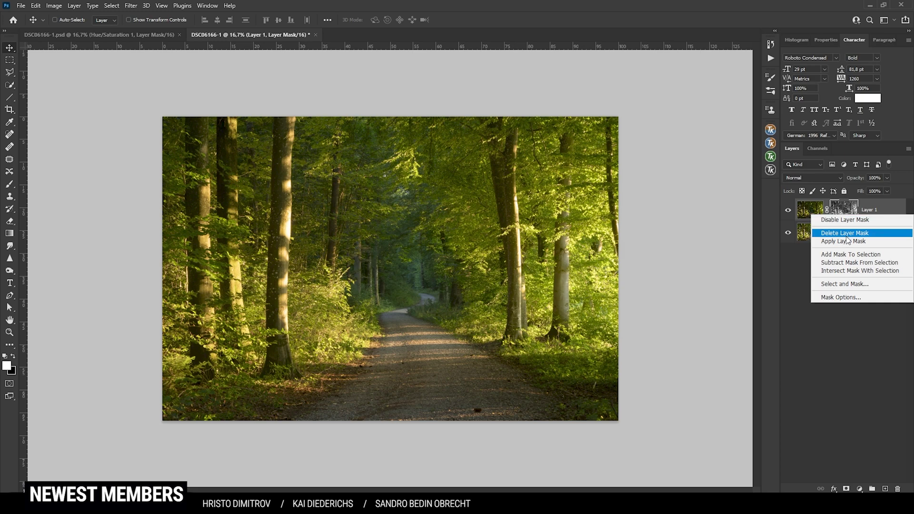
left_click(846, 233)
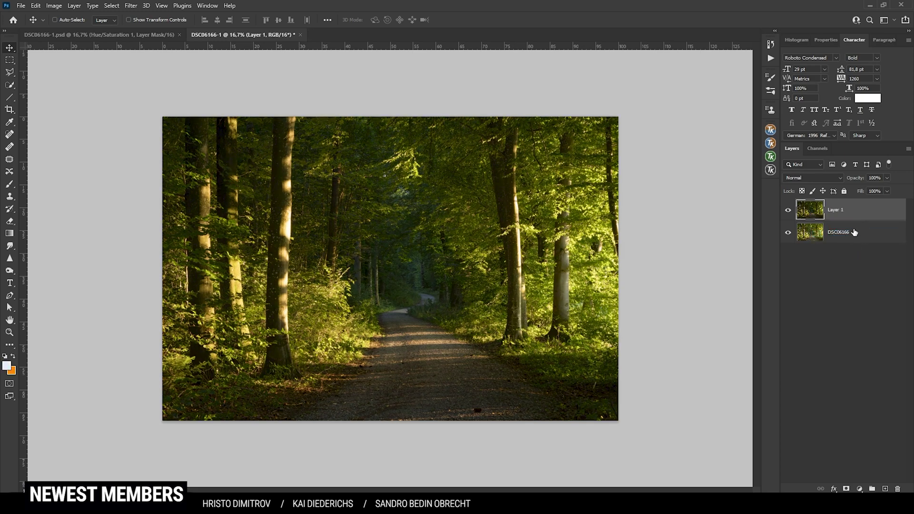
With Layer 1 hidden, create a composite luminosity layer mask on it using TK RapidMask2, and show the layer again
left_click(774, 158)
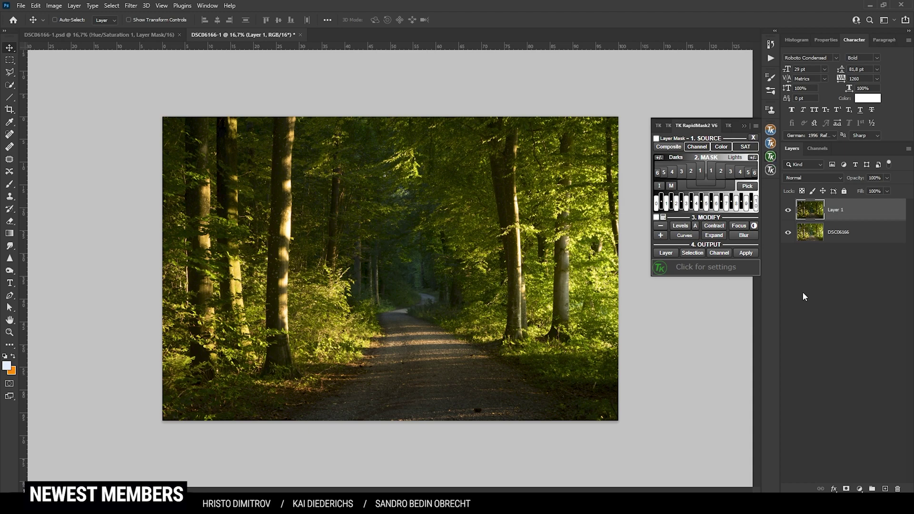
left_click(788, 212)
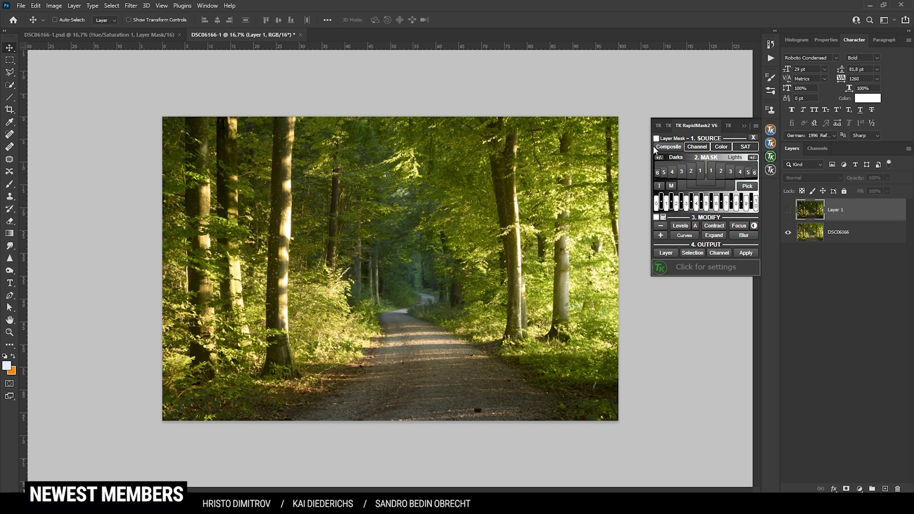
left_click(740, 172)
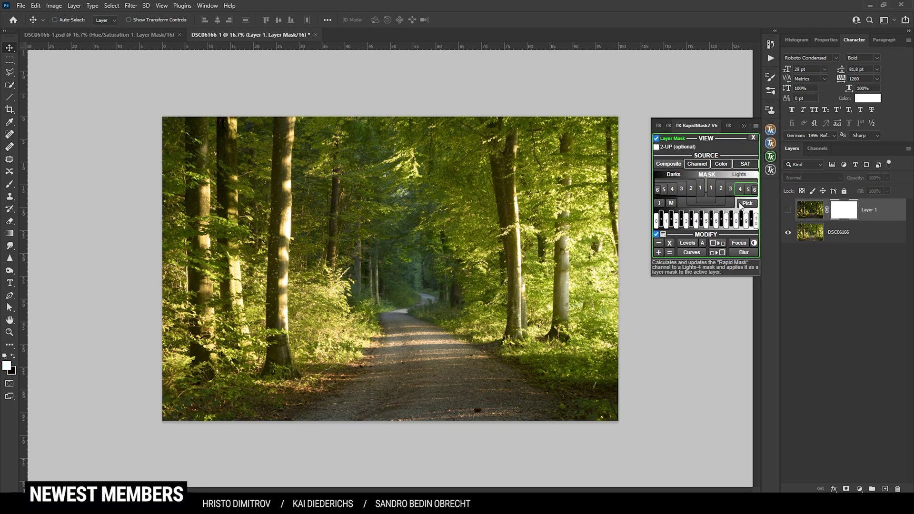
left_click(670, 164)
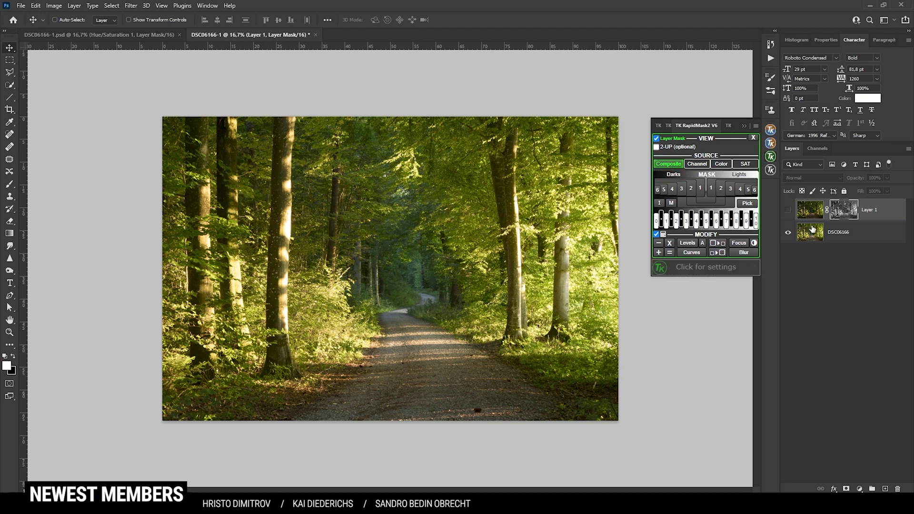
left_click(790, 212)
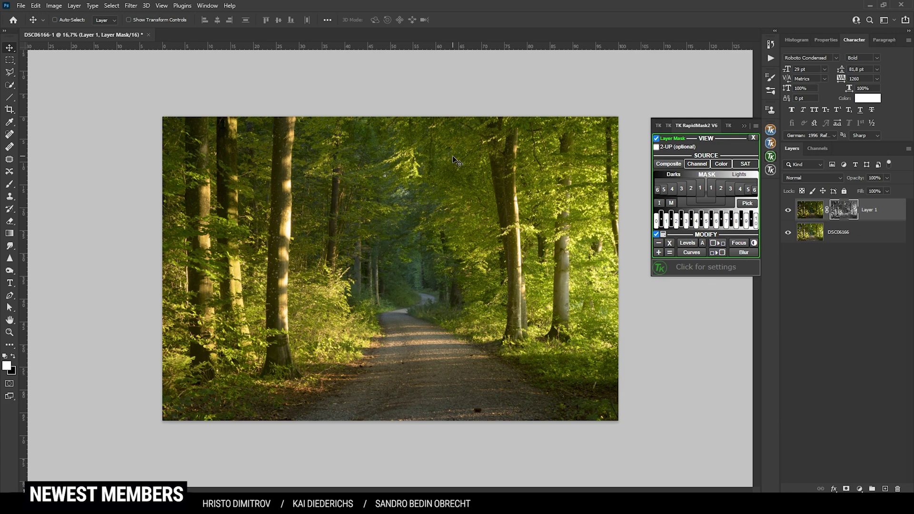
Paint black at 46% brush opacity on Layer 1's mask over the far end of the path, using a soft 1141 px brush
key("b")
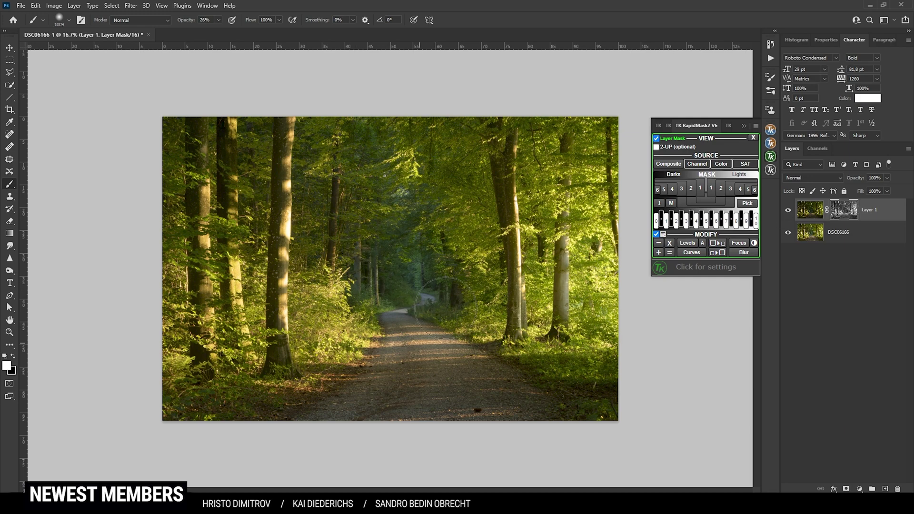
left_click(850, 215)
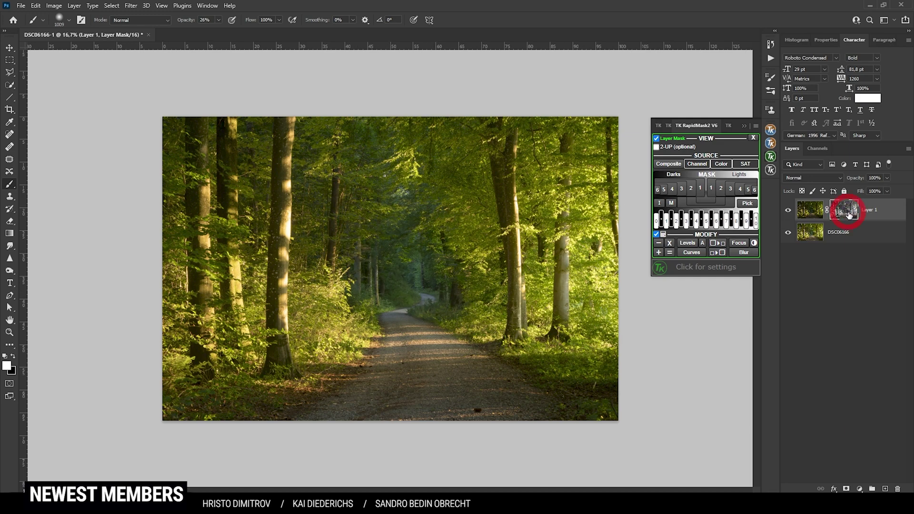
left_click(13, 357)
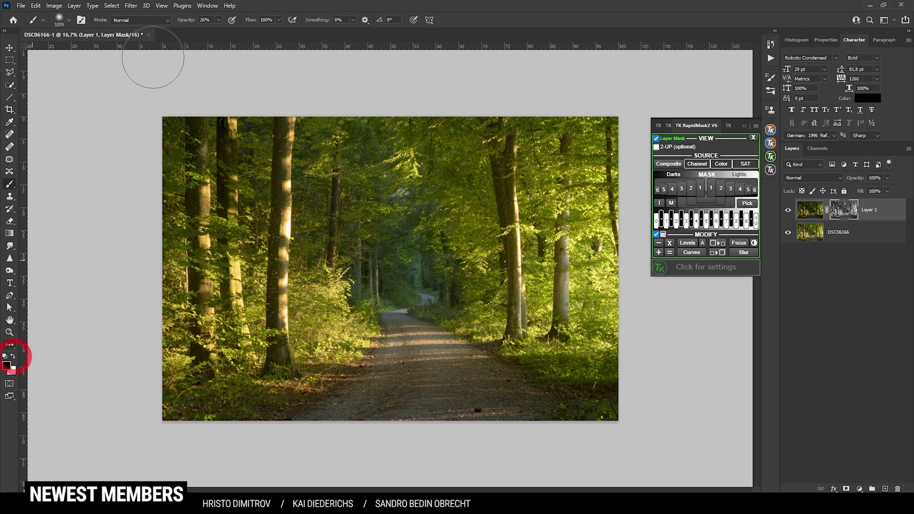
left_click(218, 20)
left_click_drag(220, 31, 221, 31)
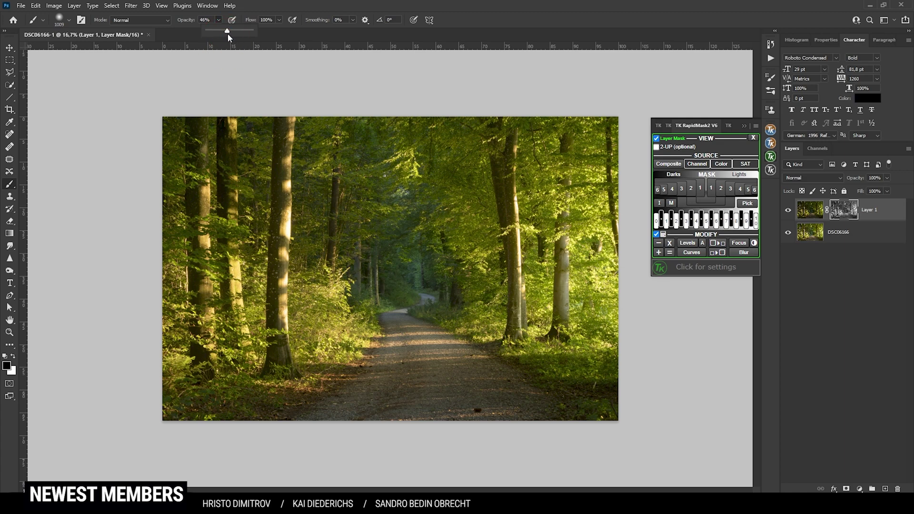
left_click(284, 5)
right_click(415, 296, "alt")
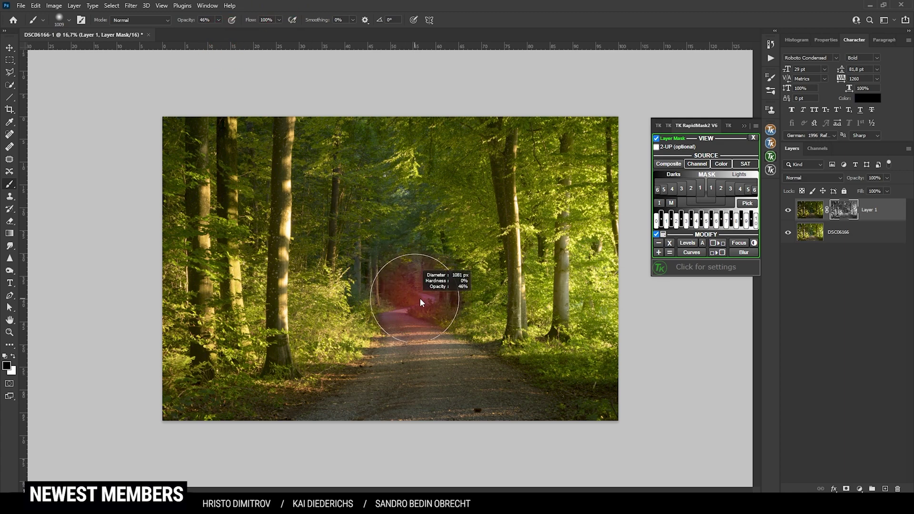
left_click(408, 294)
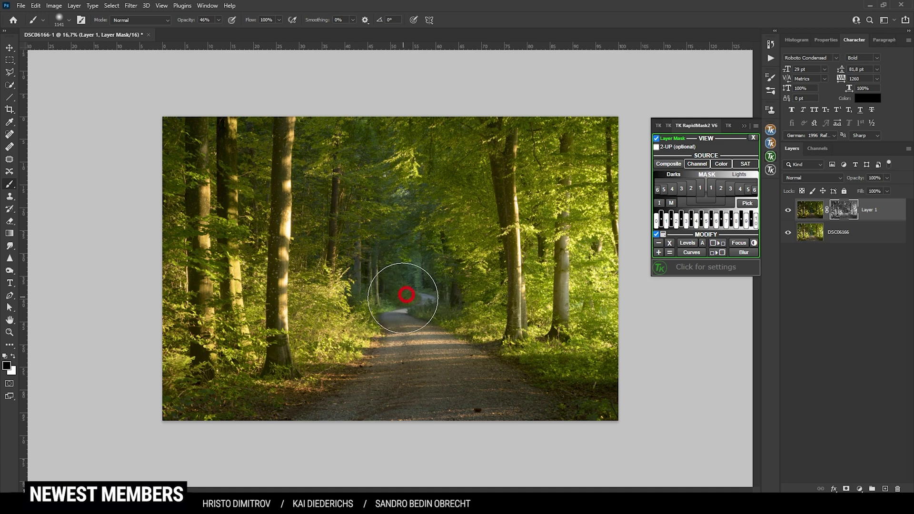
left_click(404, 283)
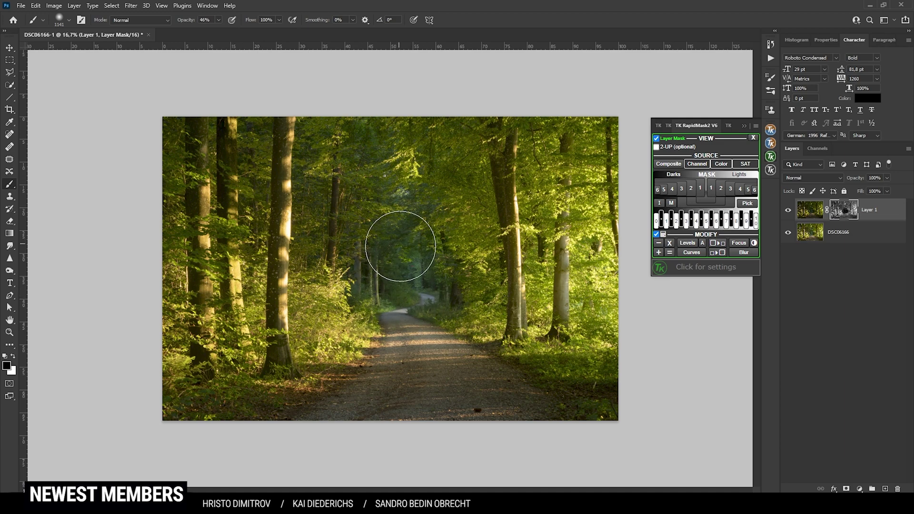
Toggle the visibility of Layer 1 to compare the image before and after darkening its mask at the path's end
left_click(788, 210)
left_click(789, 210)
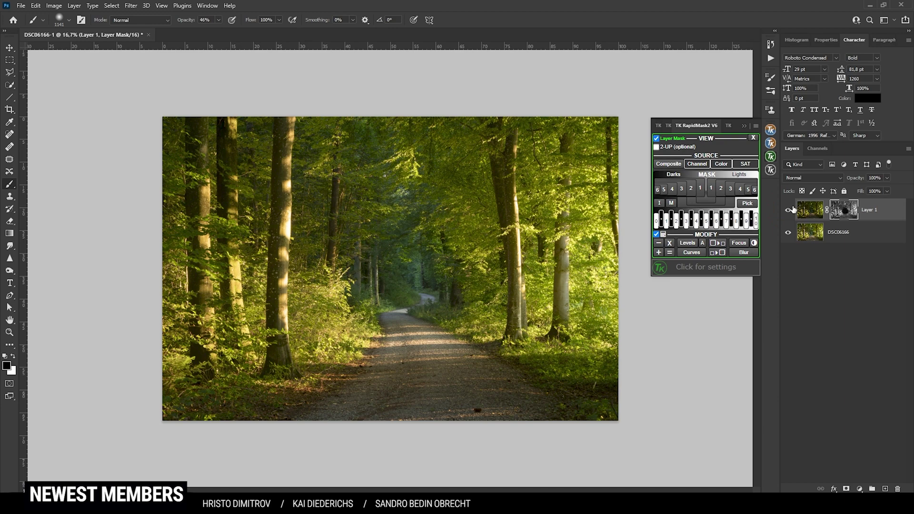
left_click(788, 210)
left_click(788, 210)
Paint black on Layer 1's mask over the upper tree canopy with a 1465 px brush at 17% opacity
left_click(359, 167)
left_click(219, 20)
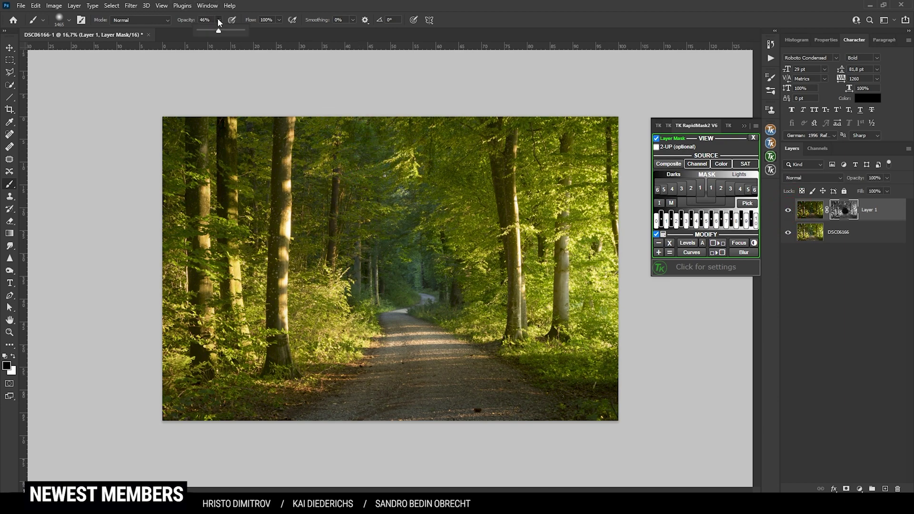
left_click(368, 96)
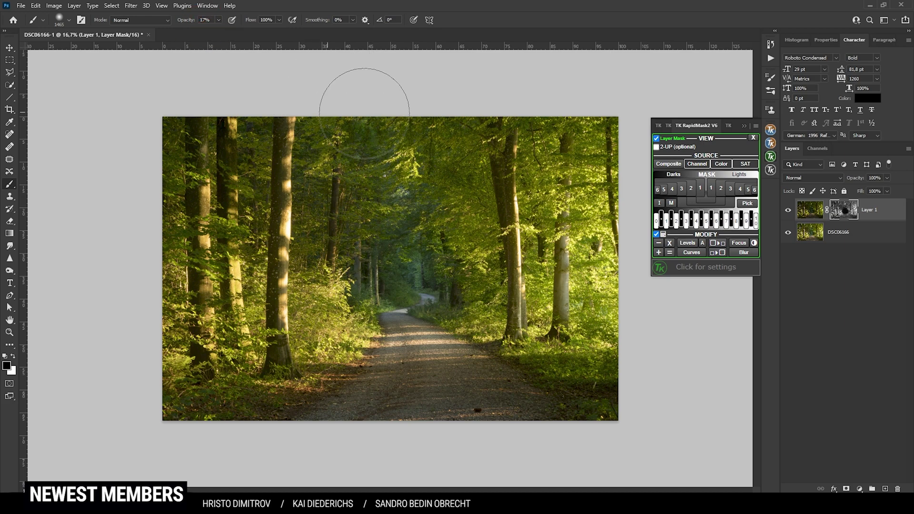
left_click(570, 144)
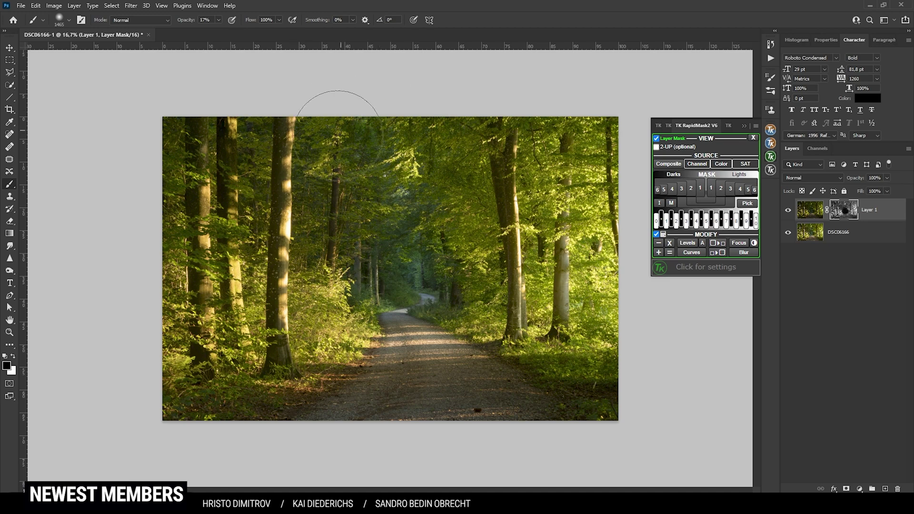
left_click(173, 143)
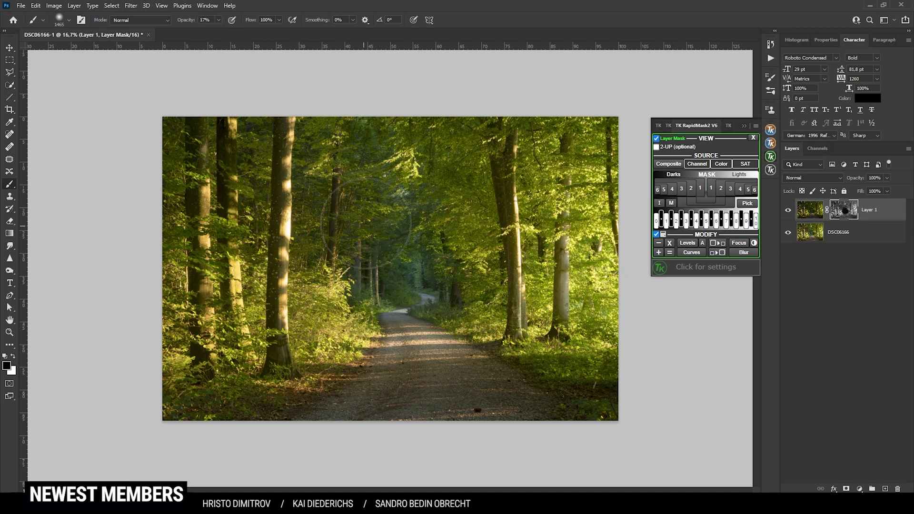
Paint white on Layer 1's mask along the image's lower edge with a 1765 px brush at 42% opacity to darken the foreground path
left_click(850, 215)
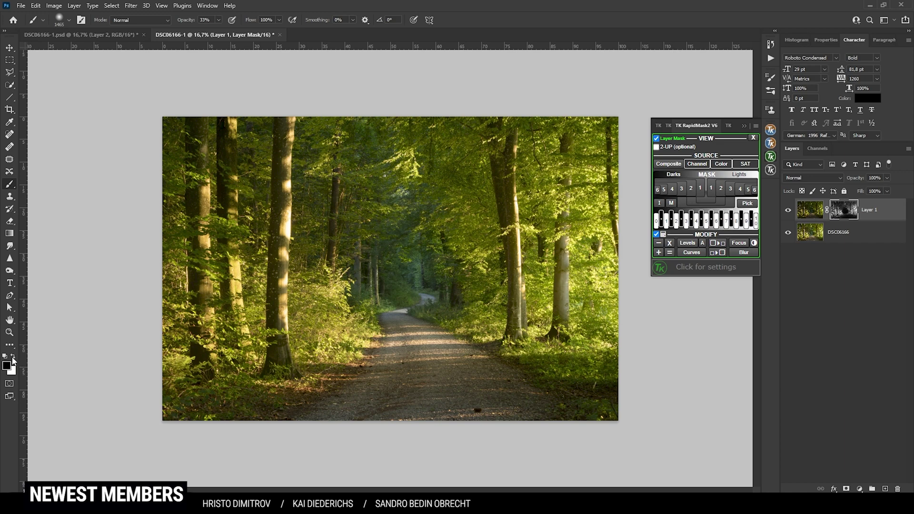
left_click(13, 357)
right_click(368, 352)
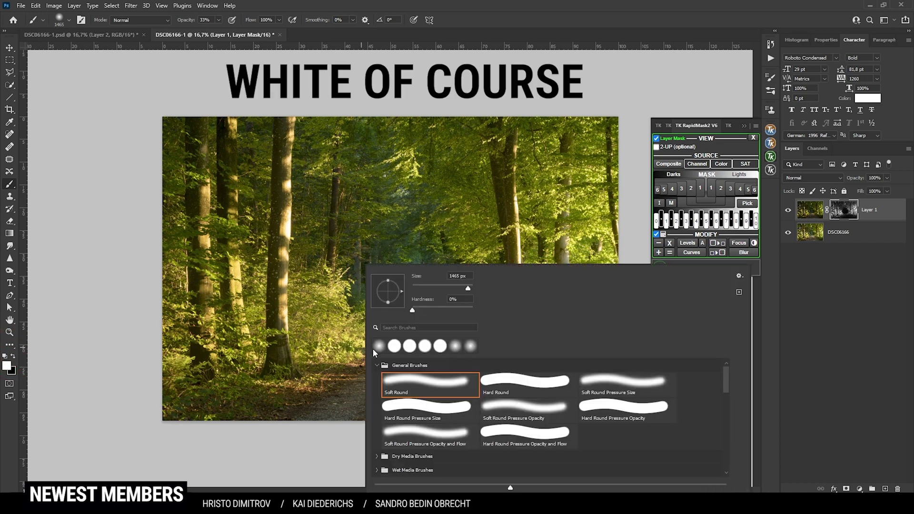
key("Escape")
left_click_drag(351, 356, 362, 358)
left_click(220, 20)
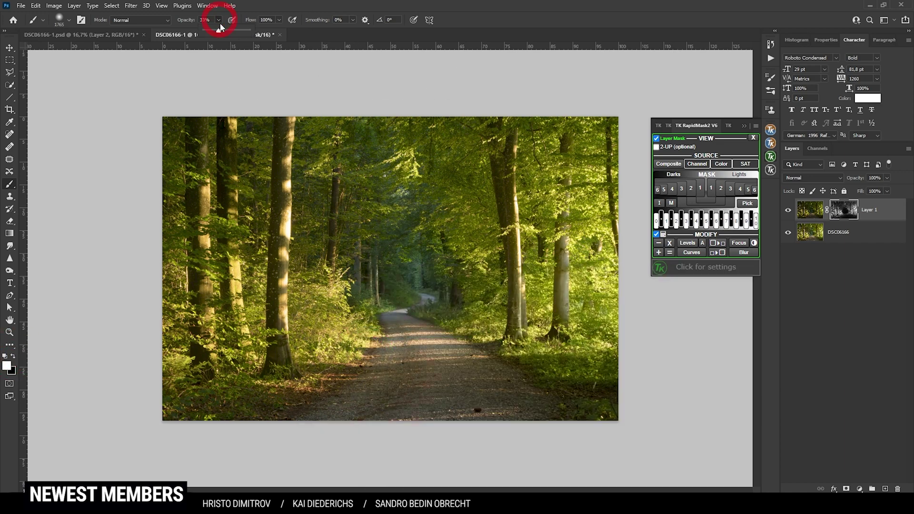
left_click_drag(219, 32, 223, 32)
left_click(303, 2)
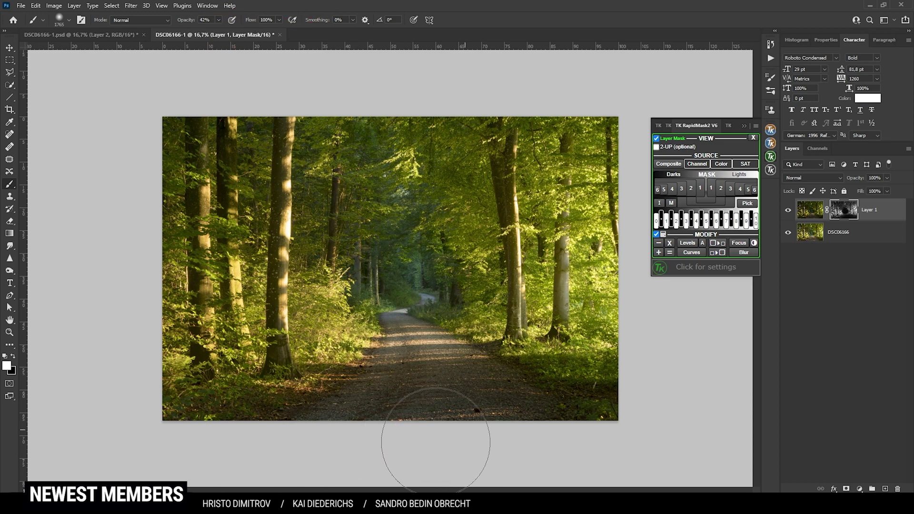
mouse_move(539, 445)
left_mouse_down()
mouse_move(610, 442)
mouse_move(412, 457)
left_mouse_up()
left_click(404, 452)
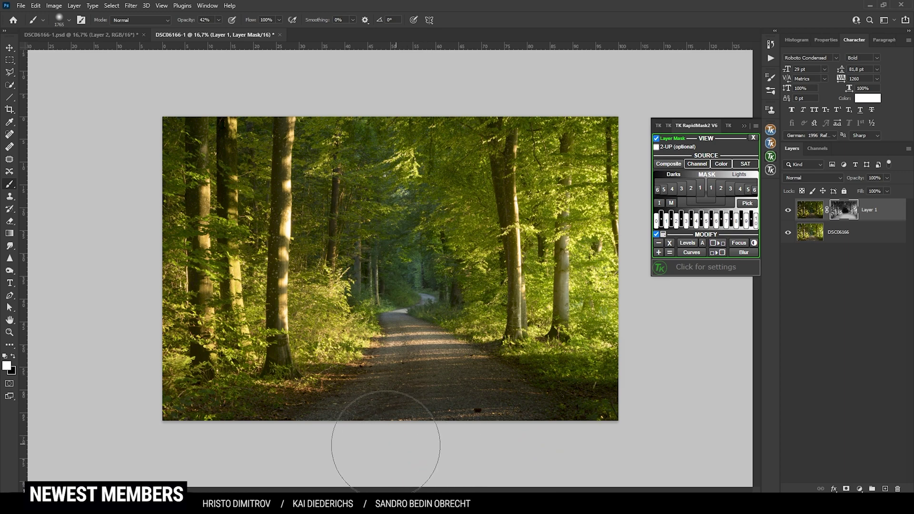
left_click(438, 458)
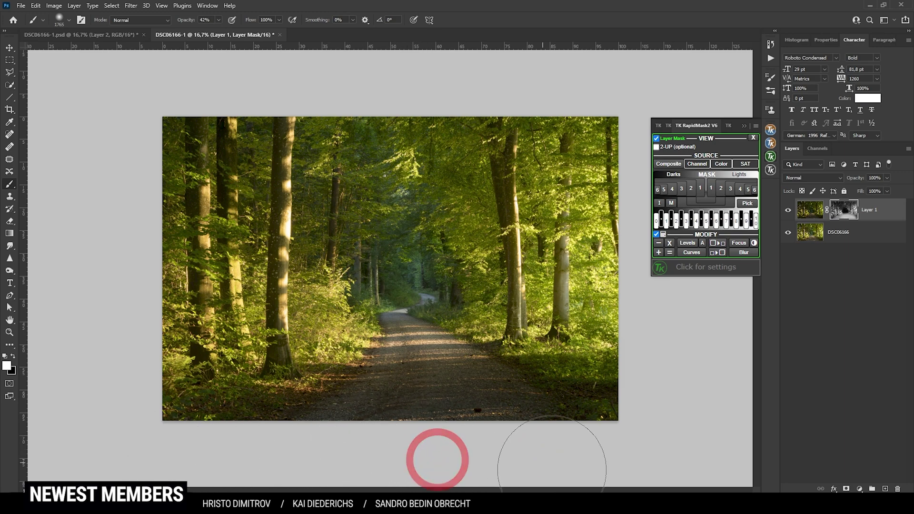
Reduce the brush size and paint white on Layer 1's mask around the far end of the path
key("bracketleft")
key("bracketleft")
key("bracketleft")
key("bracketleft")
key("bracketleft")
key("bracketleft")
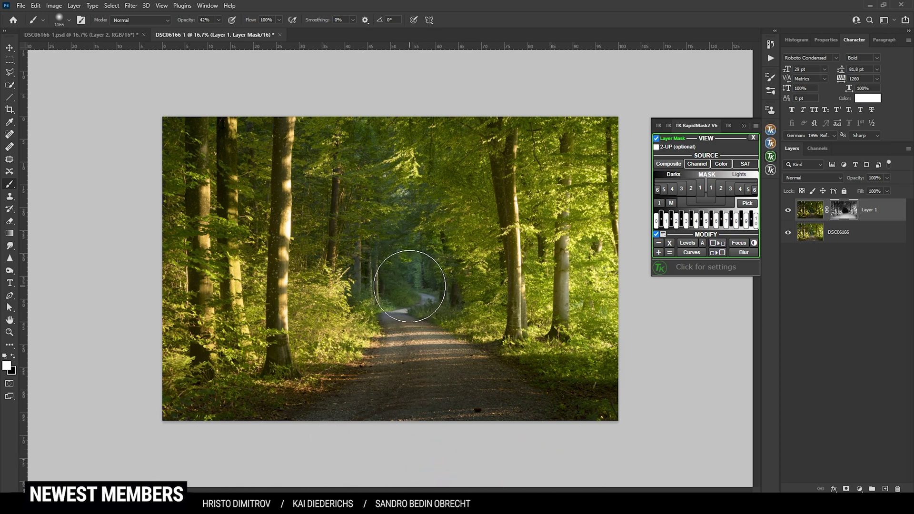
left_click(414, 288)
left_click_drag(430, 287, 407, 285)
mouse_move(402, 228)
left_mouse_down()
mouse_move(402, 267)
mouse_move(456, 297)
left_mouse_up()
Toggle Layer 1's visibility to check the effect of the white mask strokes
left_click(789, 211)
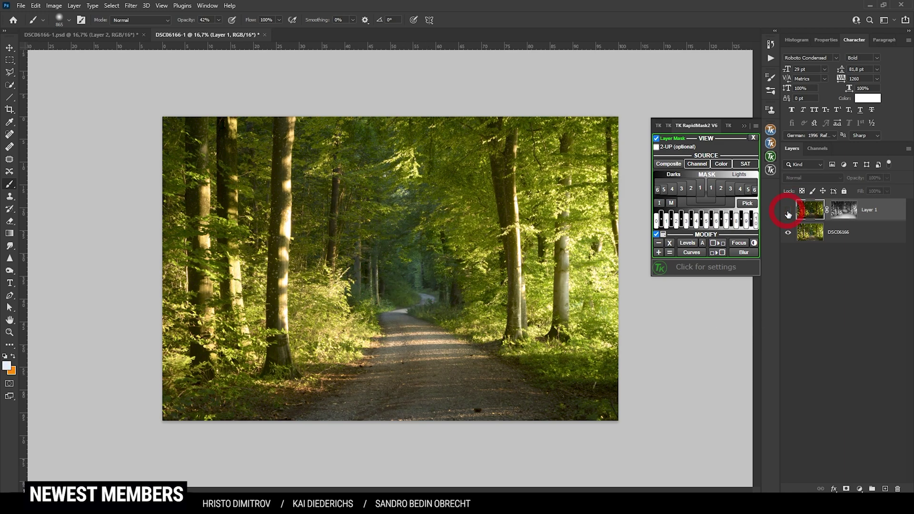
left_click(789, 210)
left_click(788, 210)
left_click(789, 210)
Paint more white on Layer 1's mask at the path's end and along the image's upper edge with an 829 px brush
right_click(419, 306, "alt")
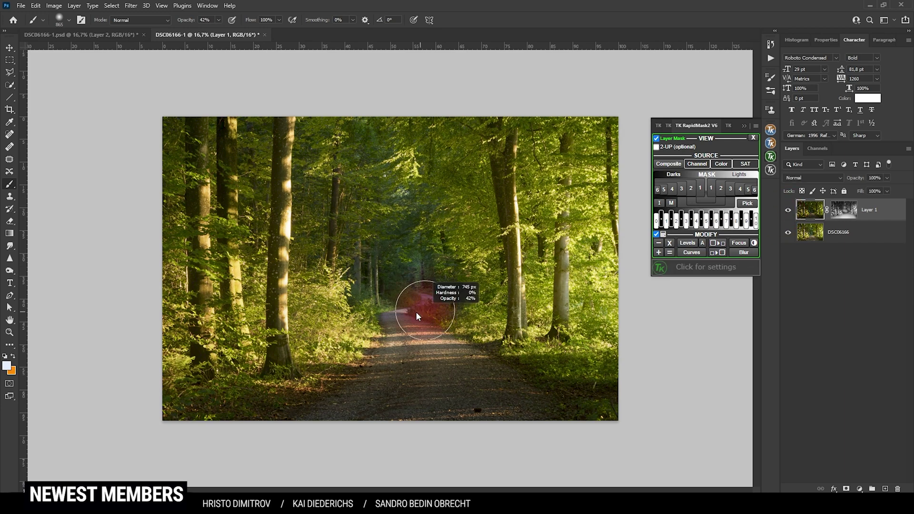
left_click(411, 310)
left_click(374, 133)
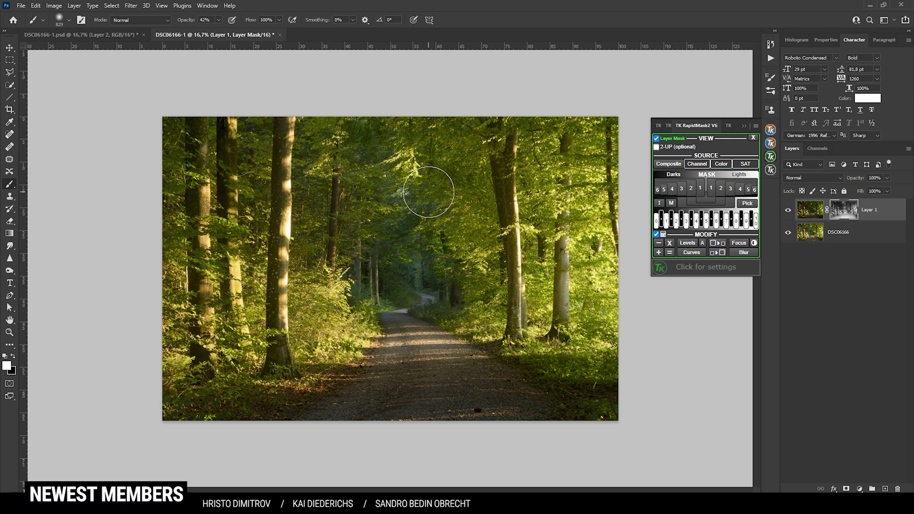
left_click_drag(547, 113, 597, 111)
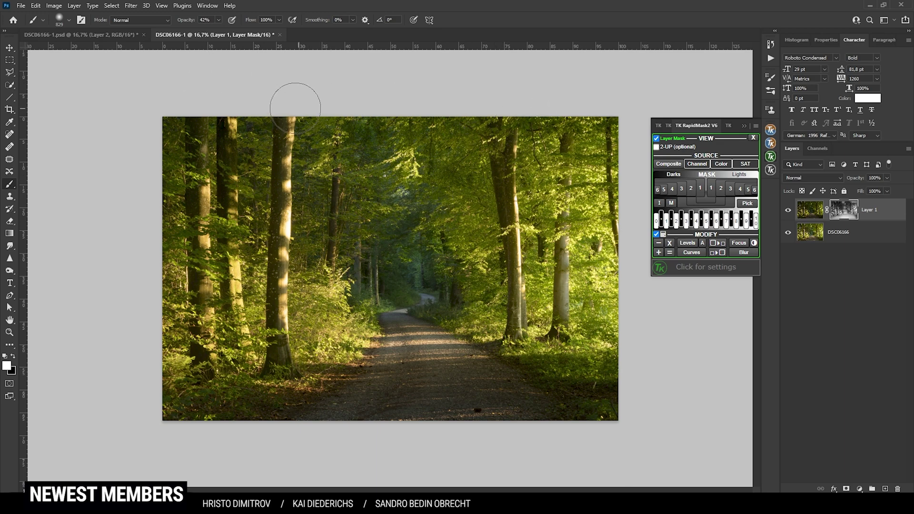
Collapse the TK RapidMask2 plugin
left_click(771, 156)
left_click(771, 157)
left_click(743, 127)
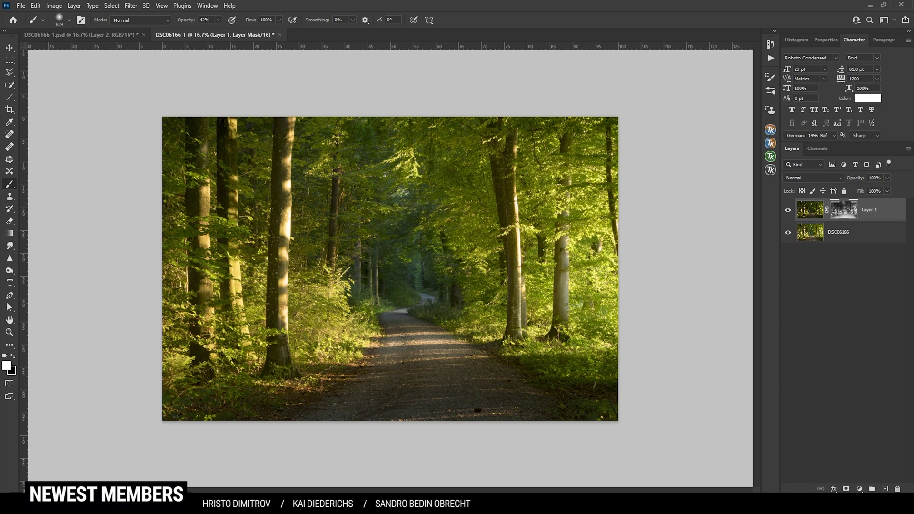
Add a new empty layer above Layer 1 and set its blend mode to Soft Light
left_click(886, 489)
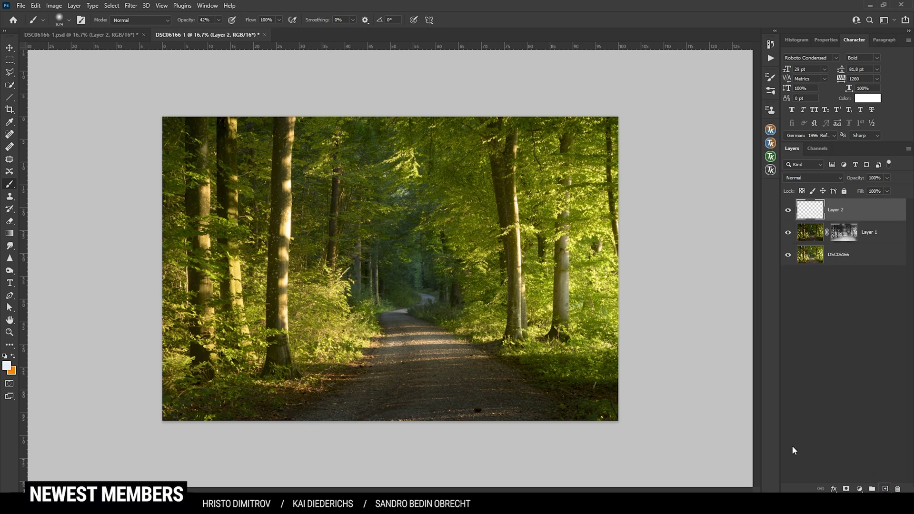
left_click(817, 177)
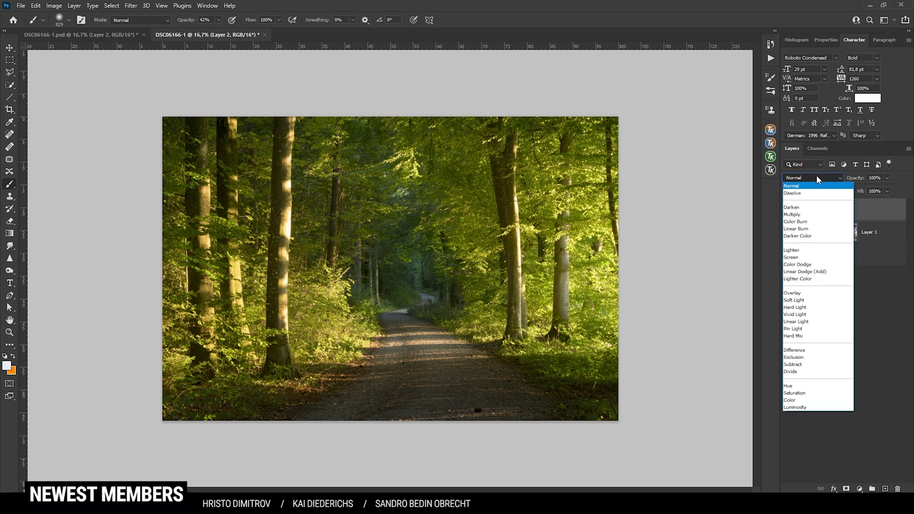
left_click(817, 300)
left_click(821, 207)
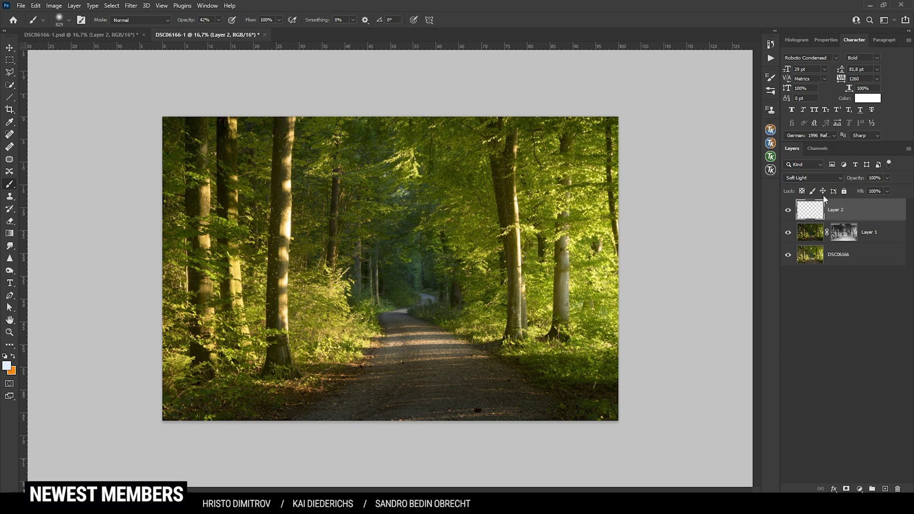
Sample the sunlit tree trunk as the foreground color and lighten it to the pale yellow #fff2cc
left_click(7, 365)
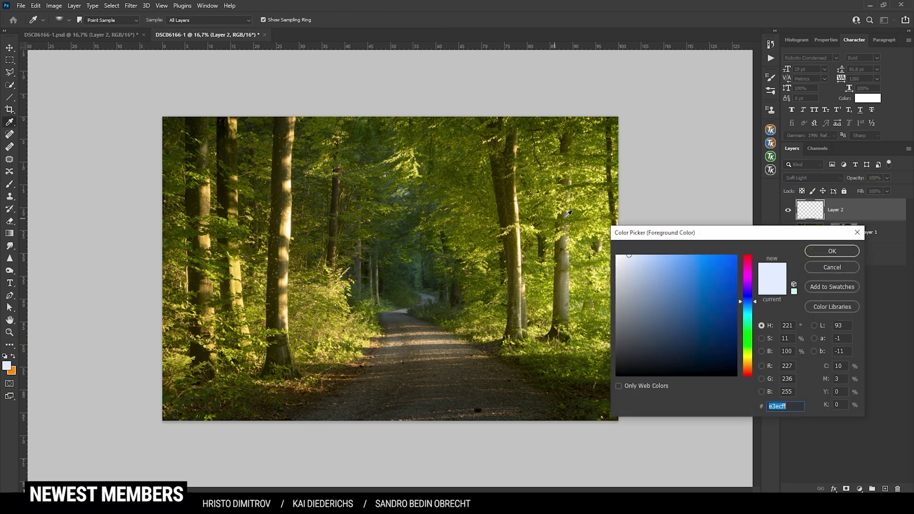
left_click(286, 224)
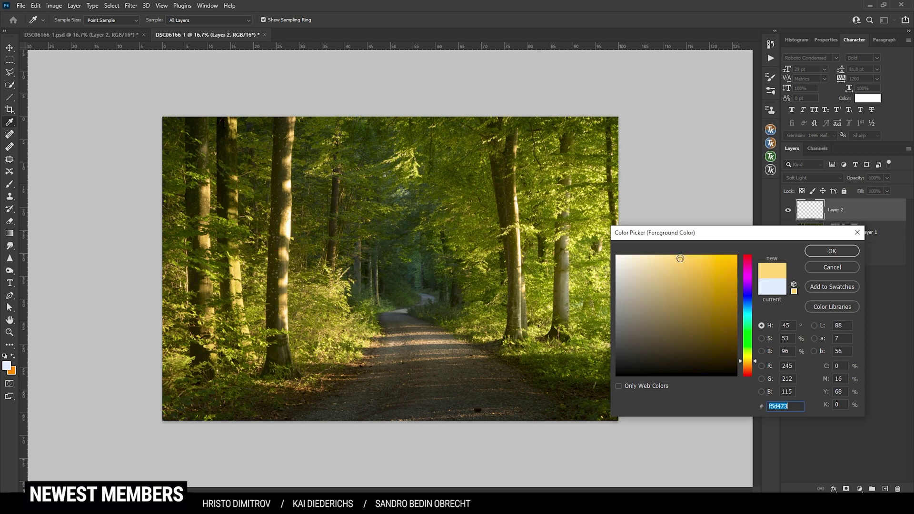
left_click_drag(680, 258, 658, 248)
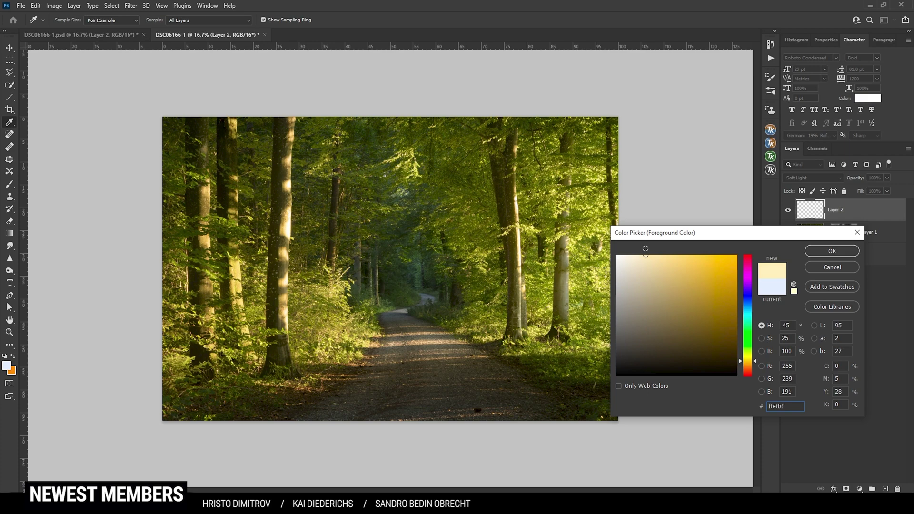
left_click(856, 252)
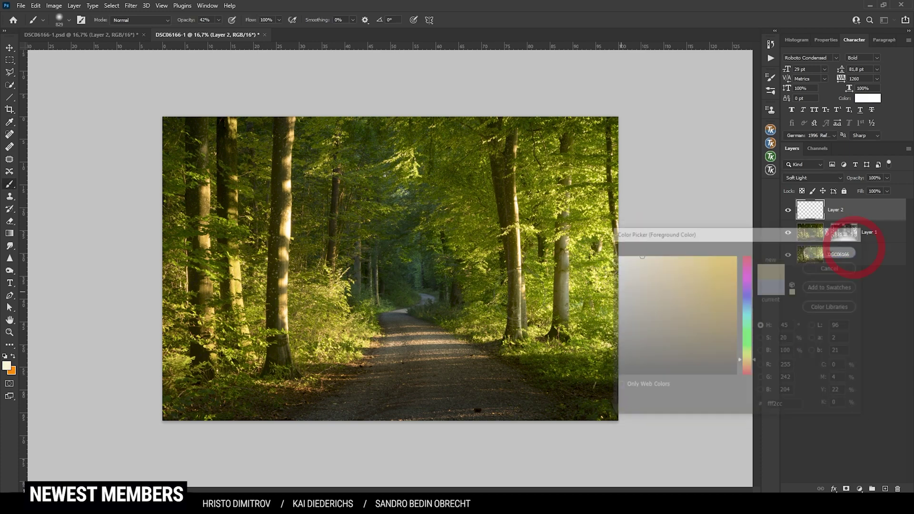
Paint the pale yellow on Layer 2 over the sunlit trees beside the path with a large soft brush at 17% opacity
key("b")
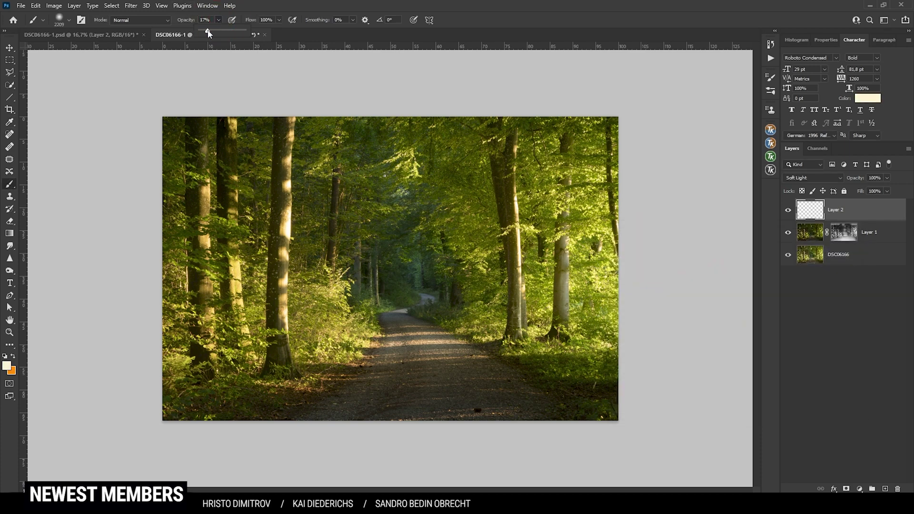
left_click(285, 6)
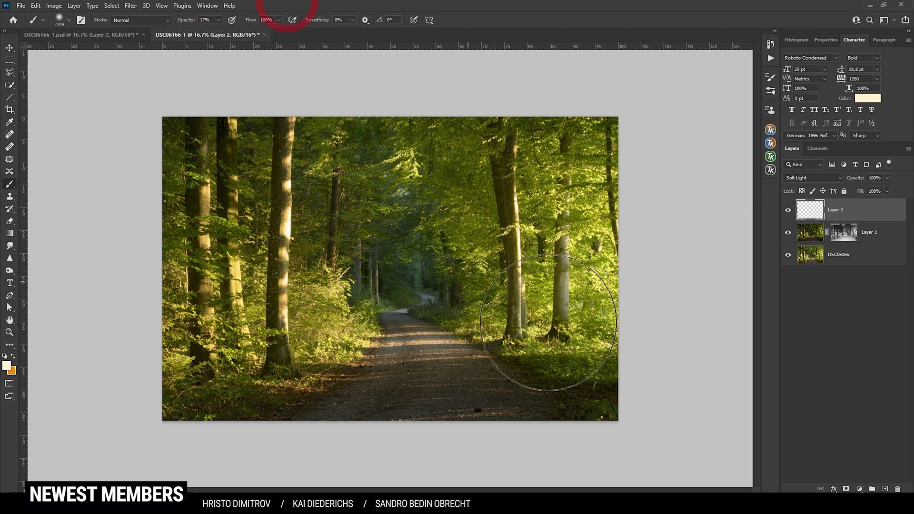
right_click(540, 315, "alt")
left_click_drag(572, 276, 589, 243)
left_click(593, 243)
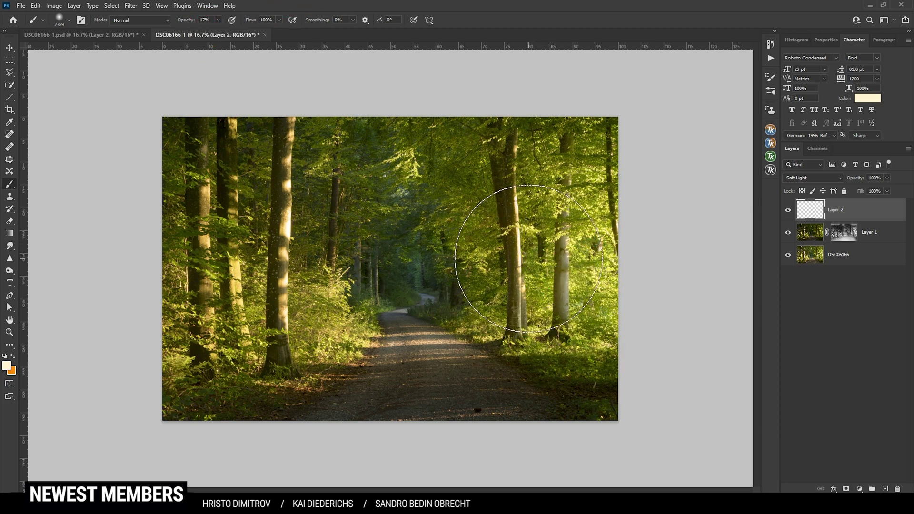
left_click(531, 266)
right_click(516, 282, "alt")
left_click(468, 272)
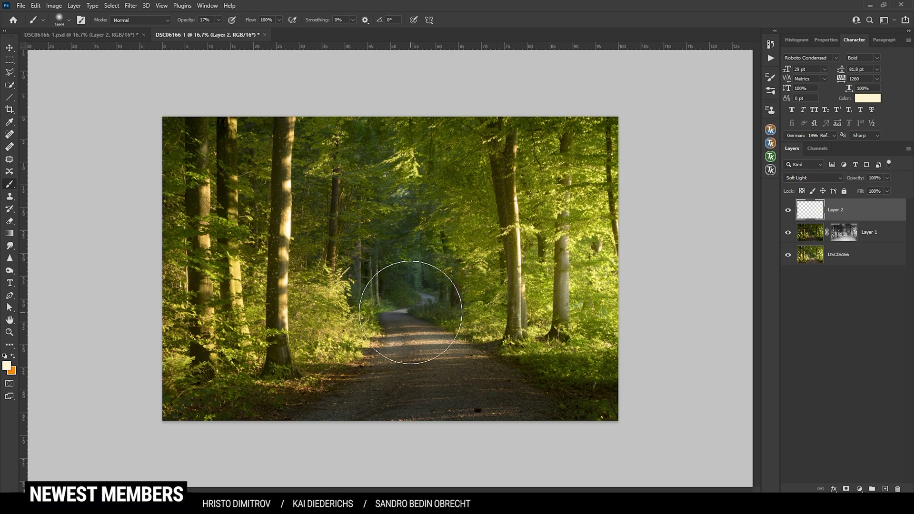
Toggle the visibility of Layer 2 to compare the image with and without the painted glow
left_click(788, 210)
left_click(788, 210)
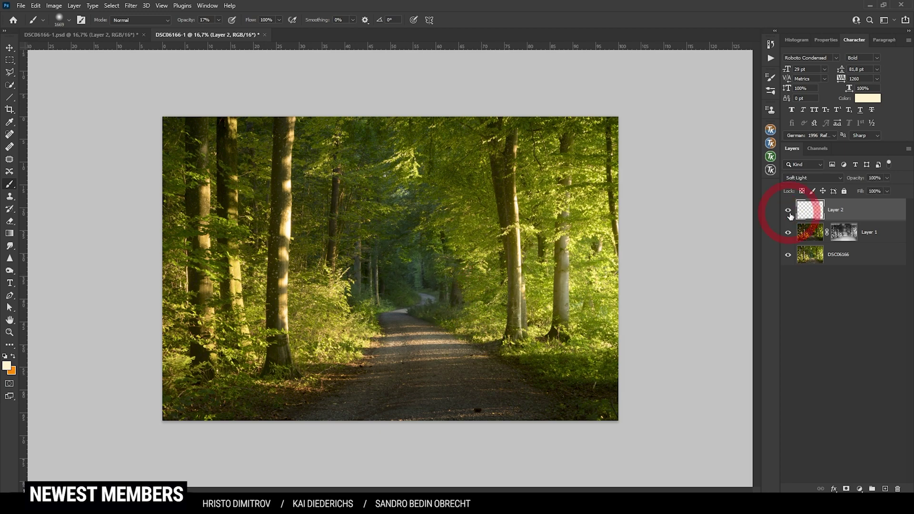
left_click(789, 211)
left_click(789, 212)
left_click(789, 212)
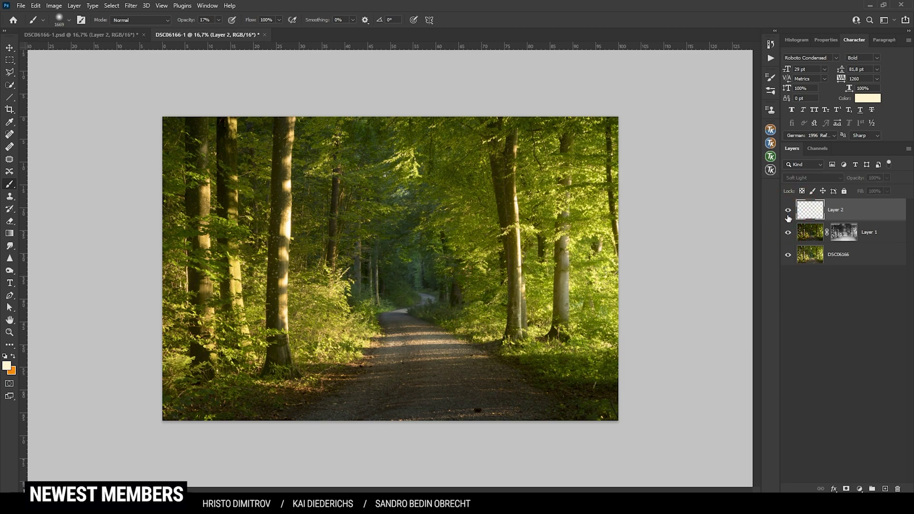
Show Layer 2 again and add a new empty layer above it
left_click(789, 212)
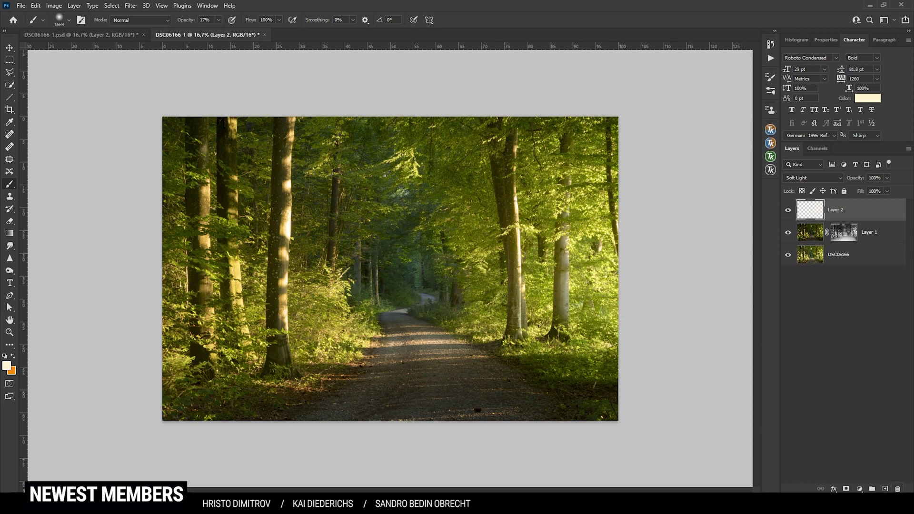
left_click(886, 489)
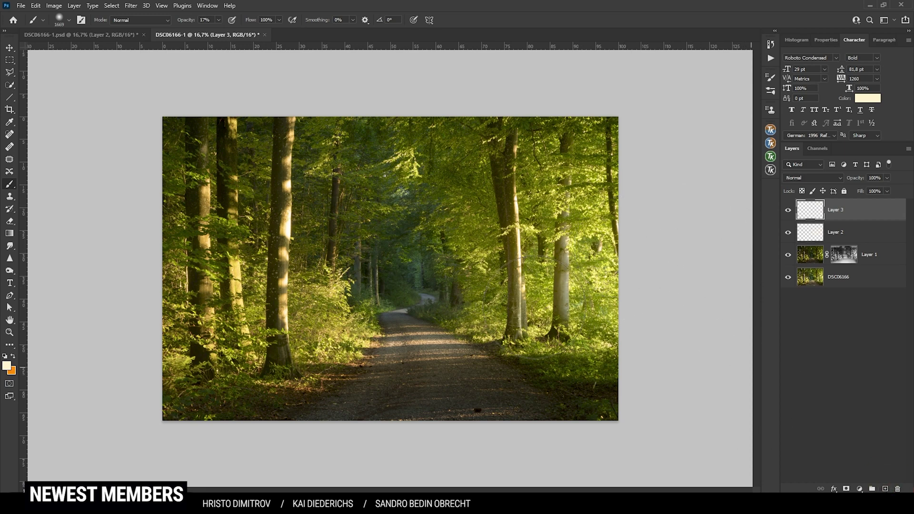
Choose brush 7 from the Rays of Light set and rotate its tip to -90°
left_click(69, 20)
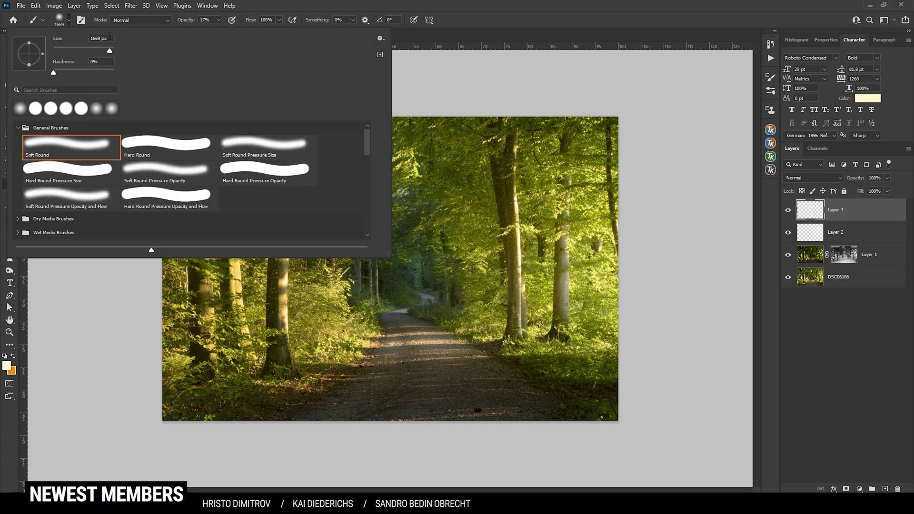
mouse_move(368, 144)
left_mouse_down()
mouse_move(353, 208)
mouse_move(369, 170)
mouse_move(361, 182)
left_mouse_up()
left_click(243, 153)
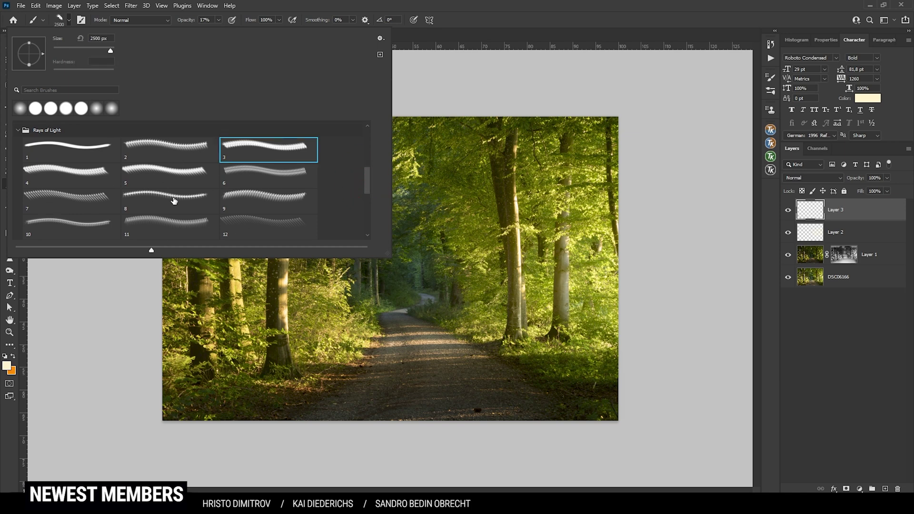
left_click(56, 198)
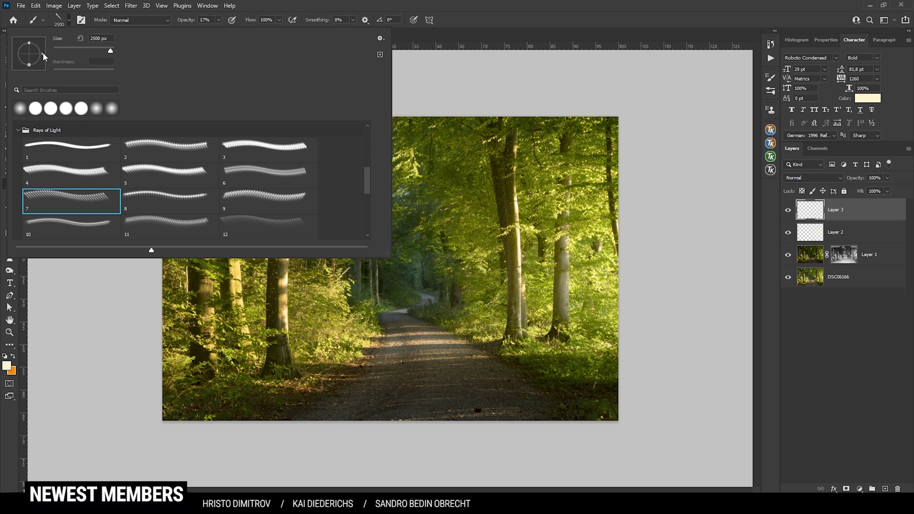
left_click_drag(14, 62, 29, 69)
left_click(531, 4)
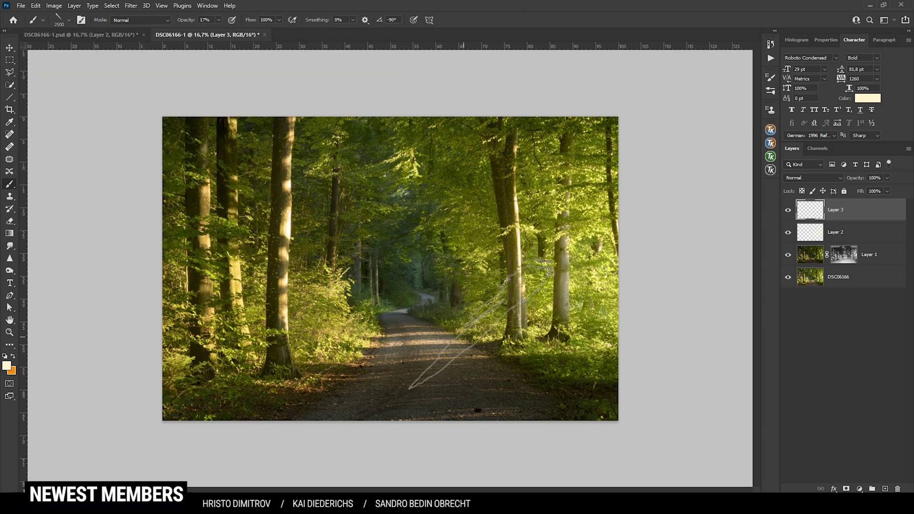
Paint faint pale-yellow light rays on Layer 3 beside the path at 17% opacity, using ray brush sizes of 3004 and 1924 px
left_click_drag(407, 329, 427, 329)
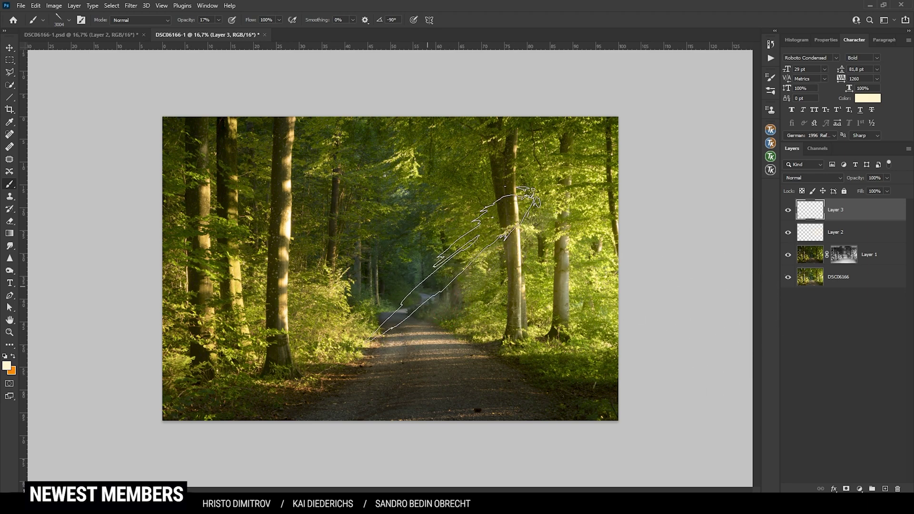
left_click(430, 289)
left_click(486, 302)
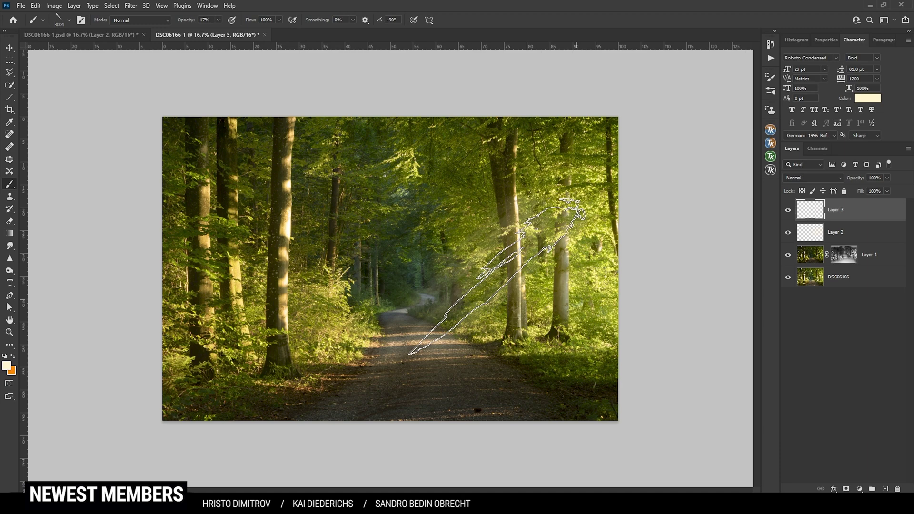
left_click_drag(443, 331, 400, 331)
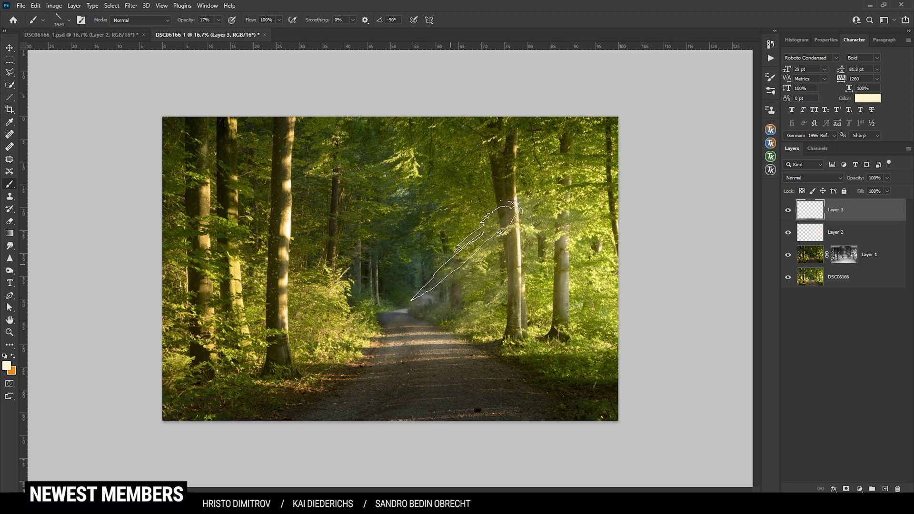
left_click(457, 286)
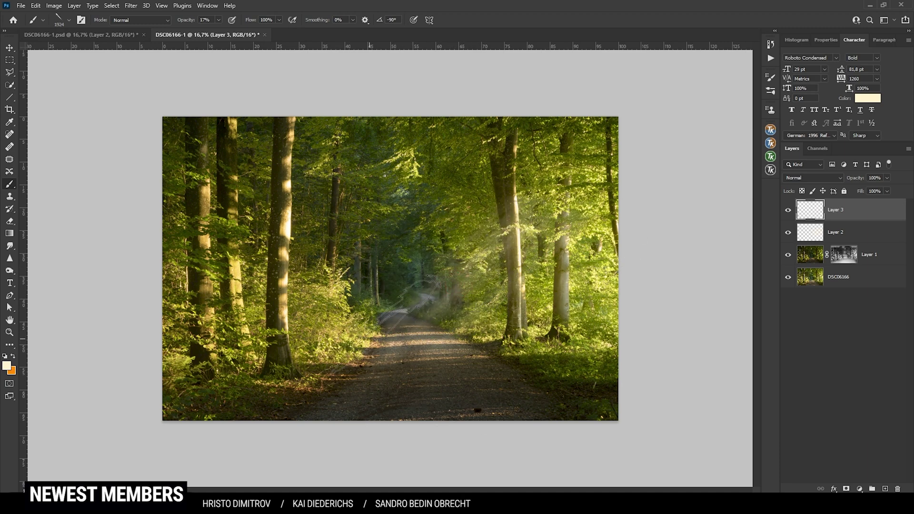
left_click(401, 327)
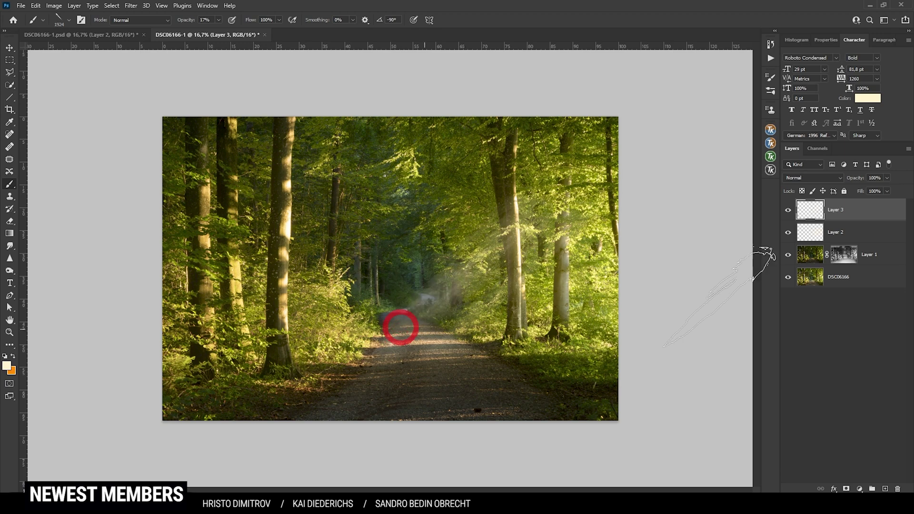
left_click(463, 234)
Paint stronger diagonal light rays through the trees beside the path, with a larger ray brush at 35% opacity
mouse_move(396, 282)
left_mouse_down()
mouse_move(436, 248)
mouse_move(452, 285)
left_mouse_up()
left_click(436, 249)
left_click(460, 267)
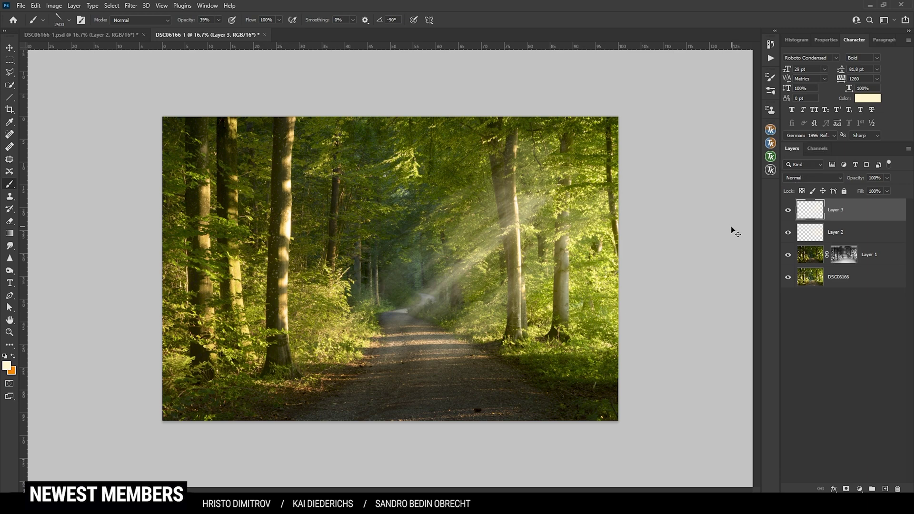
left_click(218, 20)
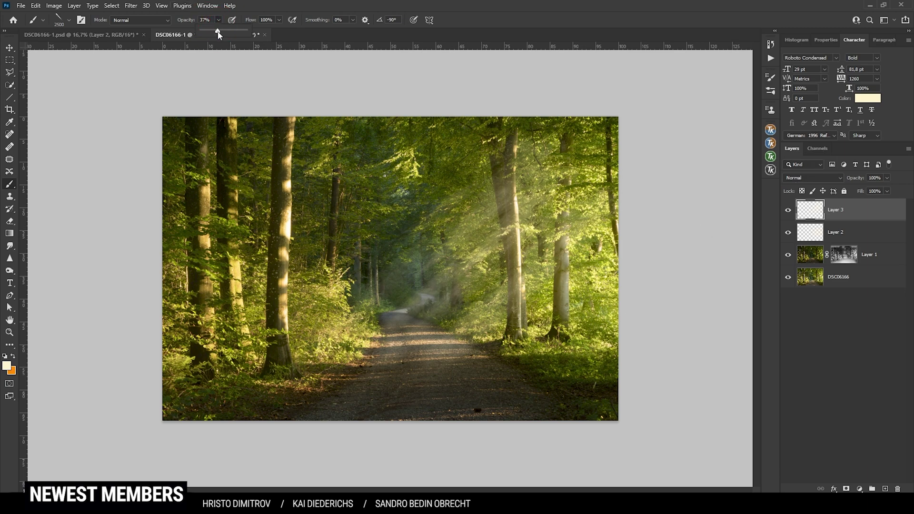
left_click_drag(451, 265, 478, 264)
left_click(492, 215)
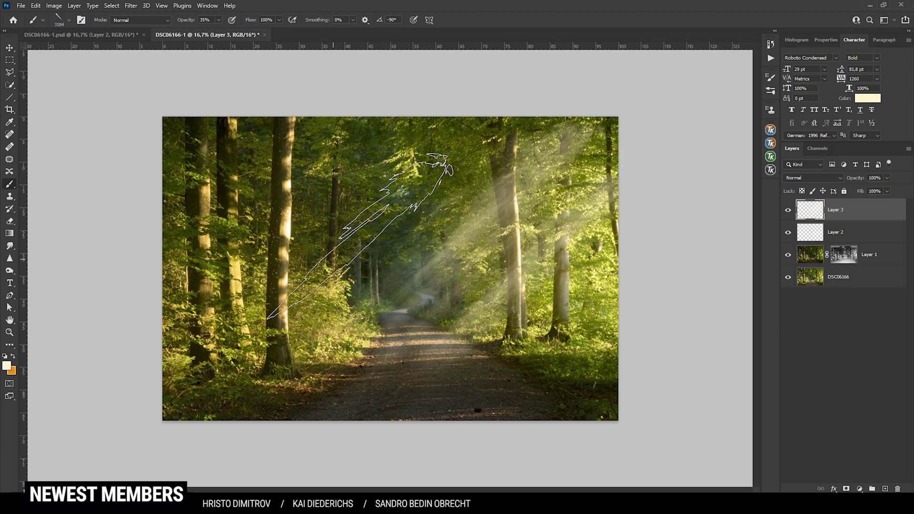
Add a white layer mask to Layer 3 and set up a soft round black brush at 580 px and 100% opacity
left_click(846, 489)
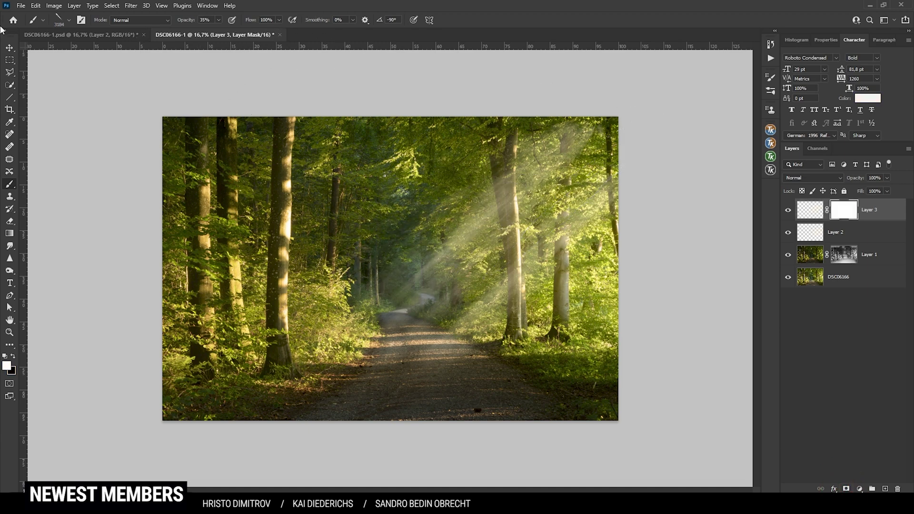
left_click(67, 23)
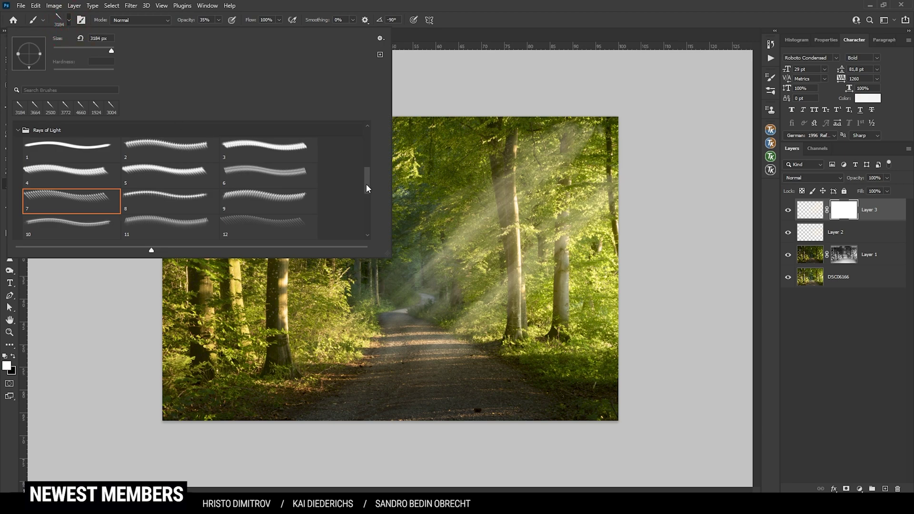
left_click_drag(369, 189, 368, 150)
double_click(84, 149)
left_click_drag(537, 204, 453, 181)
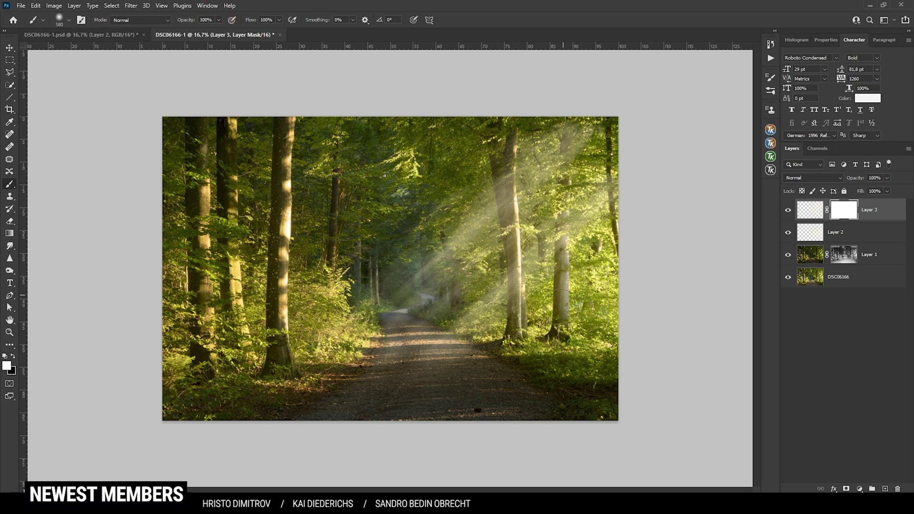
left_click(14, 356)
Paint black on Layer 3's mask to remove the light rays from the upper part of the forked tree trunk beside the path
scroll(592, 174, "up", 4)
left_click_drag(526, 179, 520, 173)
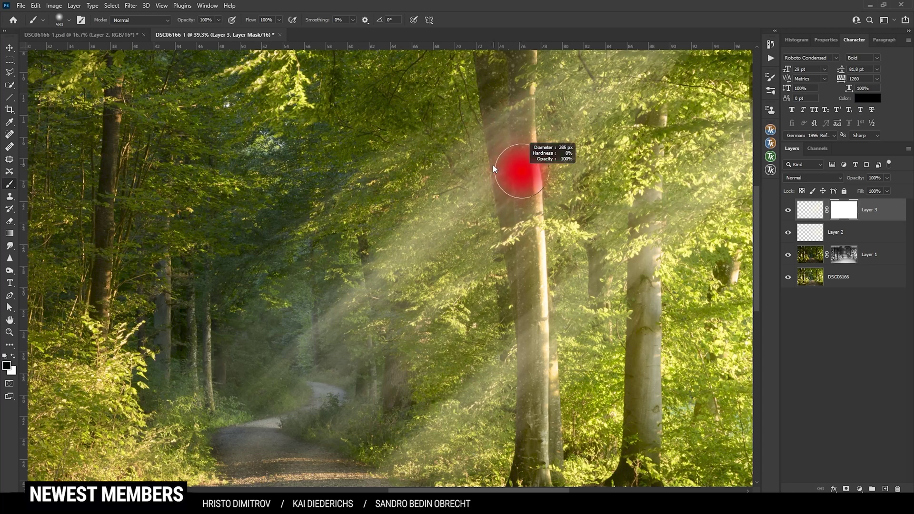
scroll(545, 142, "up", 3)
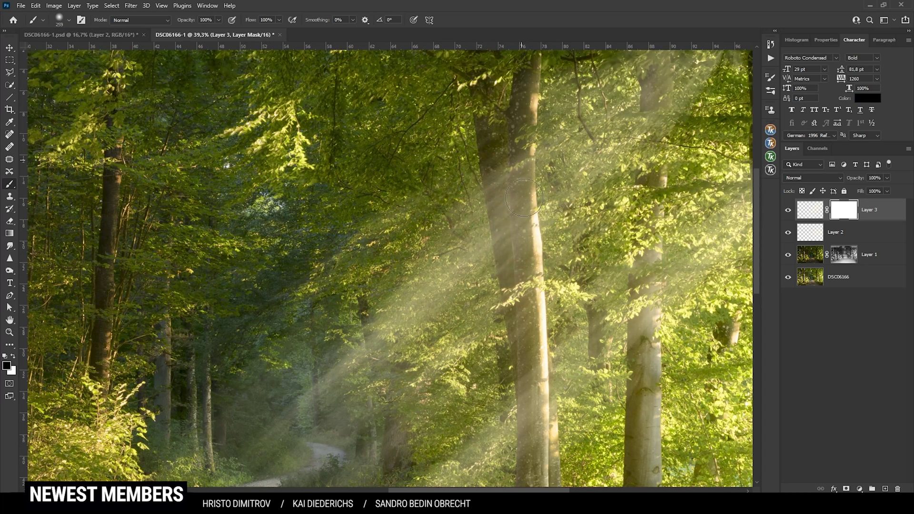
scroll(495, 203, "up", 2)
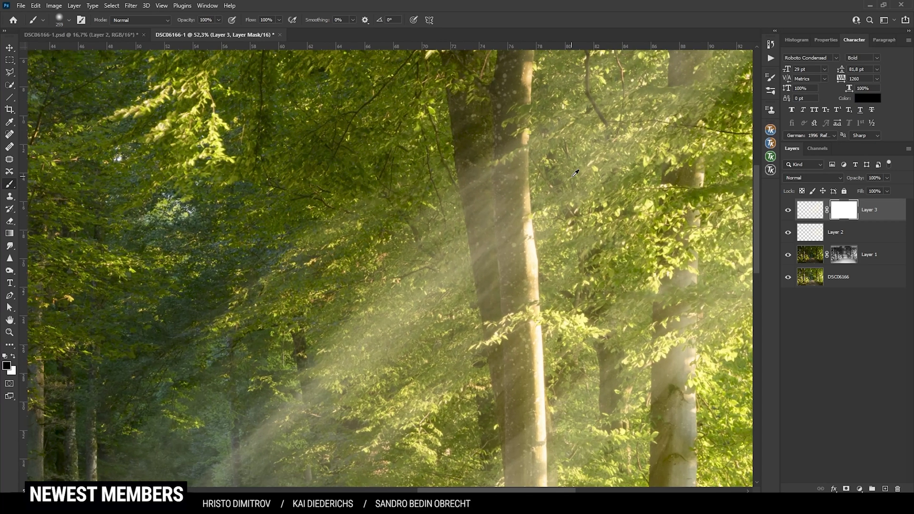
scroll(575, 173, "up", 2)
mouse_move(474, 180)
left_mouse_down()
mouse_move(460, 176)
mouse_move(484, 310)
left_mouse_up()
left_click_drag(455, 180, 450, 131)
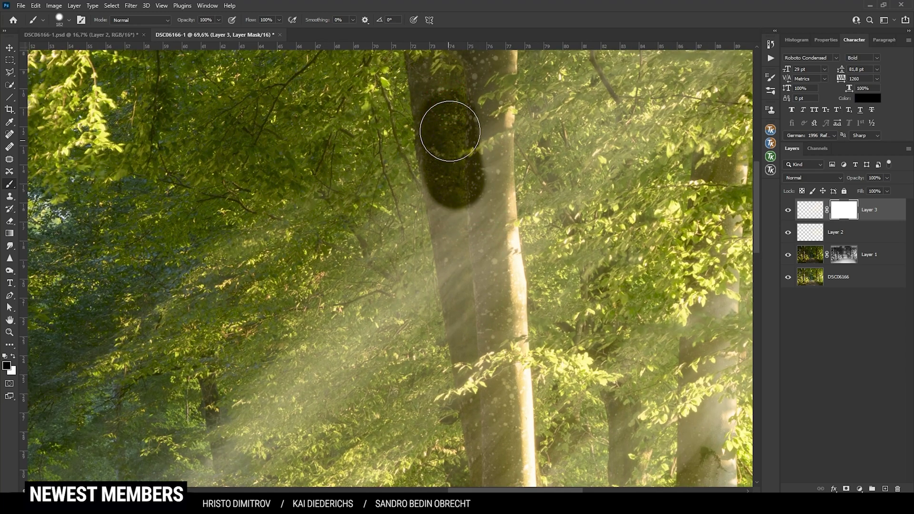
scroll(450, 131, "up", 2)
mouse_move(448, 190)
left_mouse_down()
mouse_move(429, 137)
mouse_move(453, 164)
mouse_move(472, 46)
mouse_move(465, 131)
mouse_move(485, 50)
mouse_move(475, 133)
mouse_move(493, 51)
mouse_move(480, 135)
mouse_move(487, 91)
mouse_move(482, 214)
left_mouse_up()
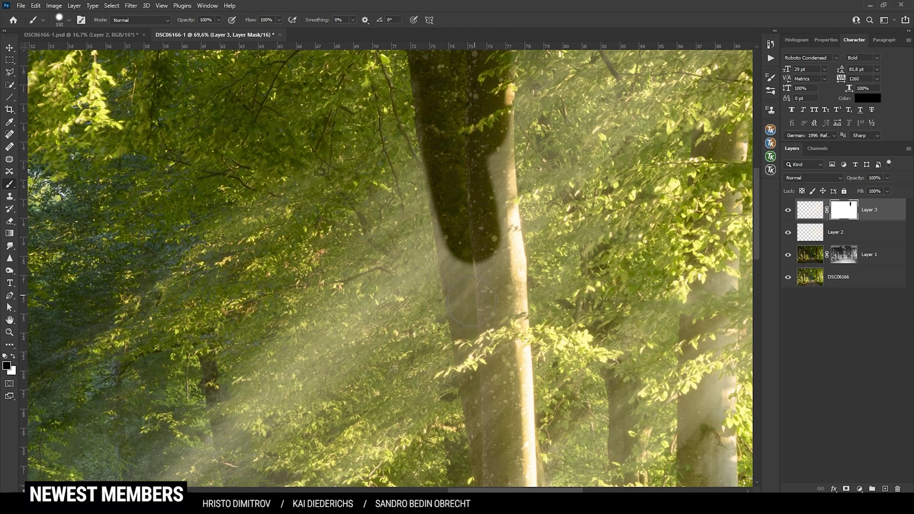
left_click_drag(477, 326, 486, 186)
Continue masking the rays off the forked trunk, following its edges from the middle branch down to the lower trunk
scroll(449, 257, "up", 3)
right_click(450, 254, "alt")
left_click_drag(427, 118, 467, 358)
scroll(476, 365, "down", 6)
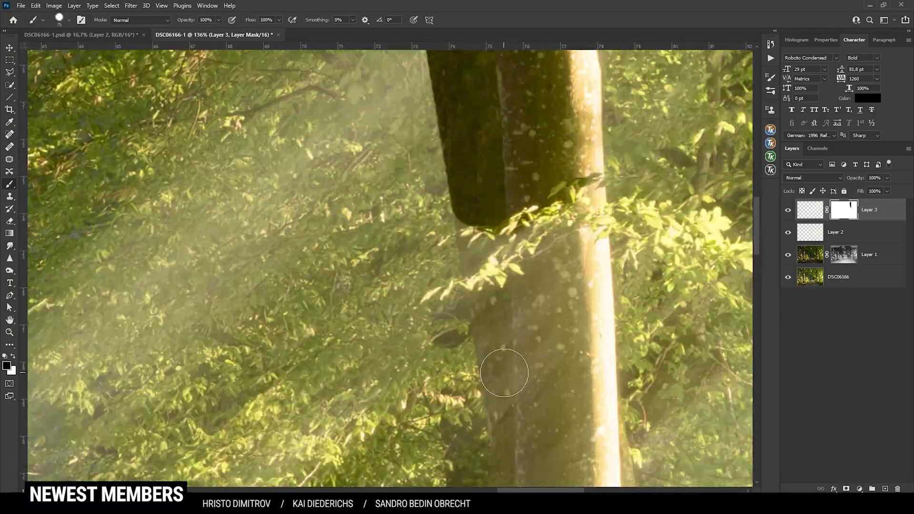
left_click(537, 407, "shift")
scroll(538, 414, "down", 4)
left_click(538, 429, "shift")
scroll(535, 436, "down", 5)
right_click(566, 290, "alt")
left_click_drag(566, 289, 569, 241)
scroll(553, 241, "up", 3)
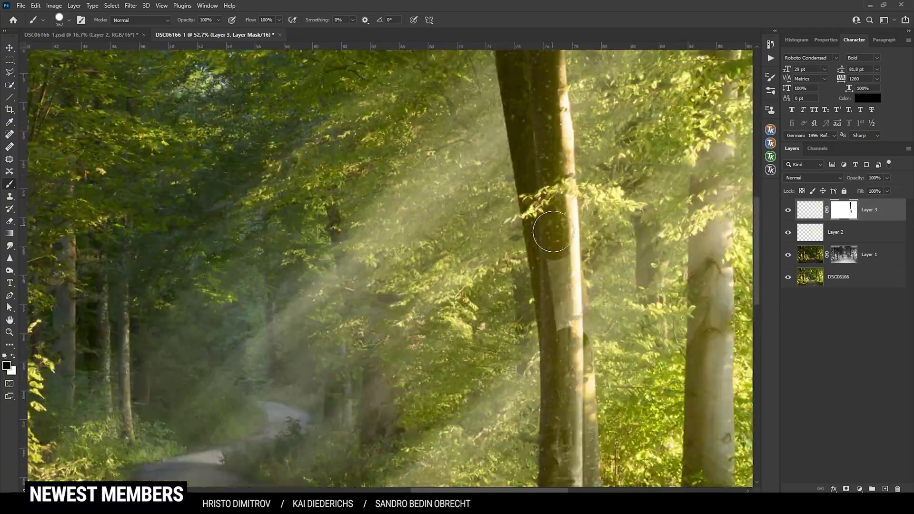
scroll(549, 239, "up", 3)
left_click_drag(517, 293, 505, 240)
scroll(505, 240, "down", 4)
scroll(510, 143, "up", 3)
Reduce the hard round mask brush to 62 px and set its spacing to 1%
right_click(452, 233, "alt")
key("F5")
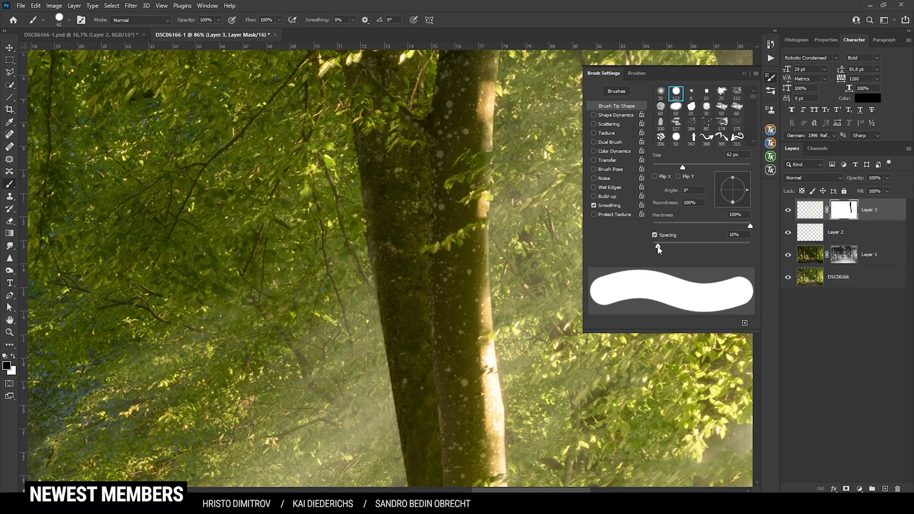
left_click_drag(659, 250, 652, 250)
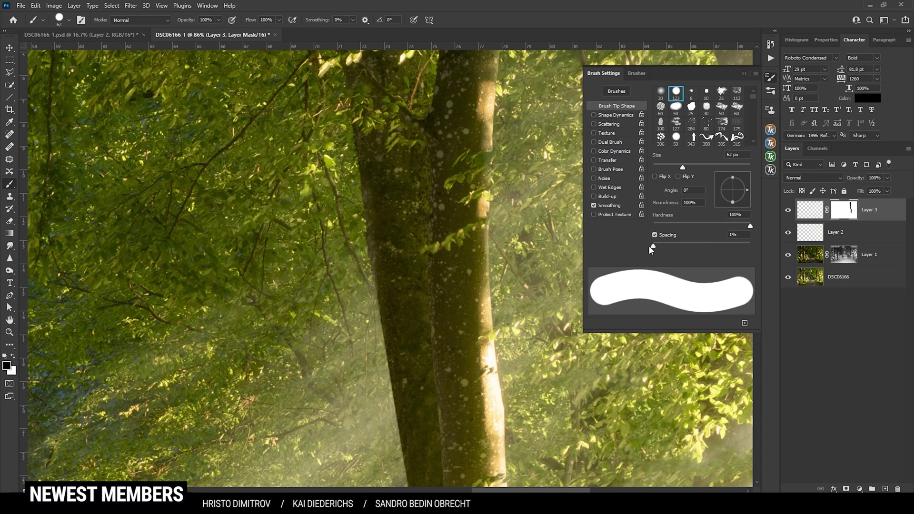
left_click(745, 74)
Mask the remaining haze along the forked trunk's sunlit edge, and toggle Layer 3's visibility to compare the result
scroll(469, 184, "down", 2)
left_click_drag(481, 253, 480, 183)
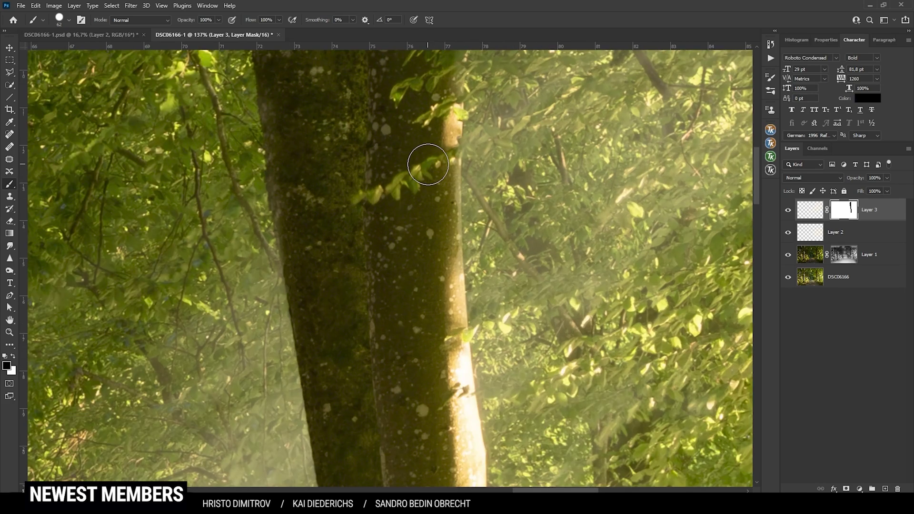
left_click_drag(427, 164, 442, 385)
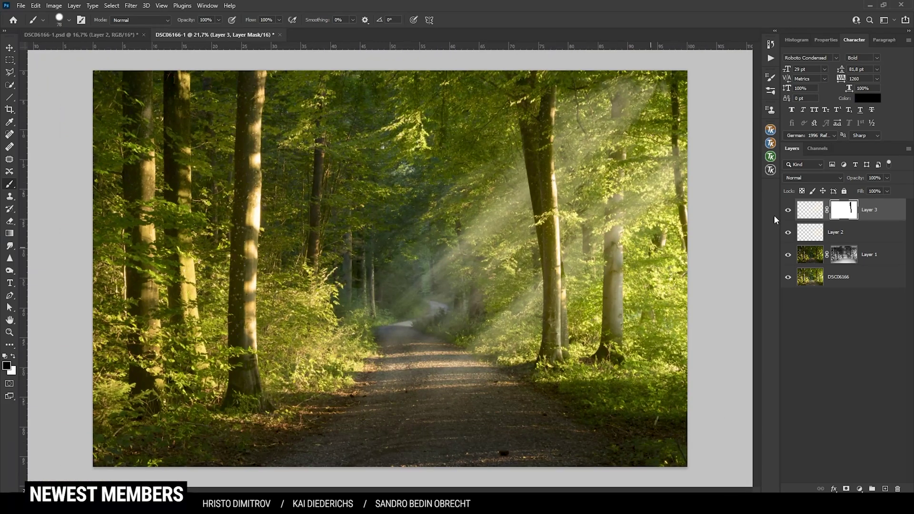
left_click(788, 212)
left_click(788, 212)
Fade the start of the rays in the image's upper-right corner on the mask with a soft 1066 px black brush at 36% opacity
scroll(627, 187, "up", 4)
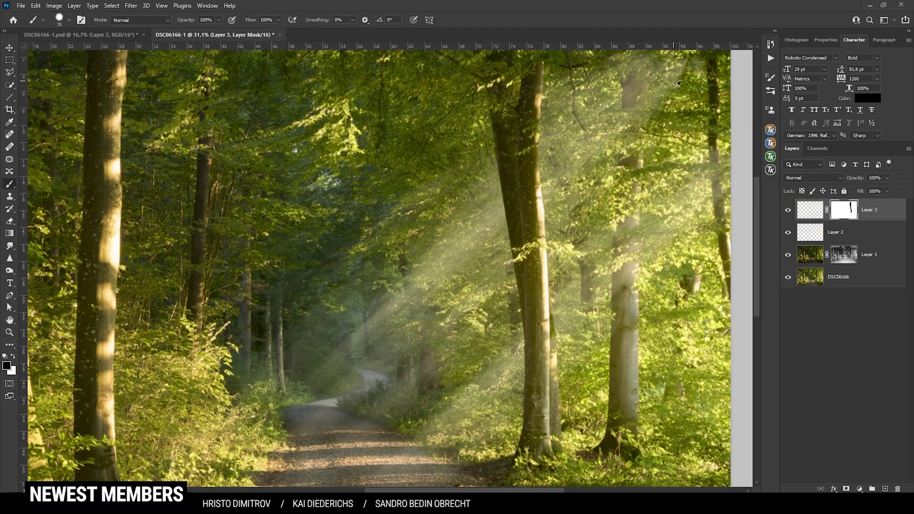
left_click_drag(627, 187, 483, 295)
left_click_drag(495, 245, 567, 246)
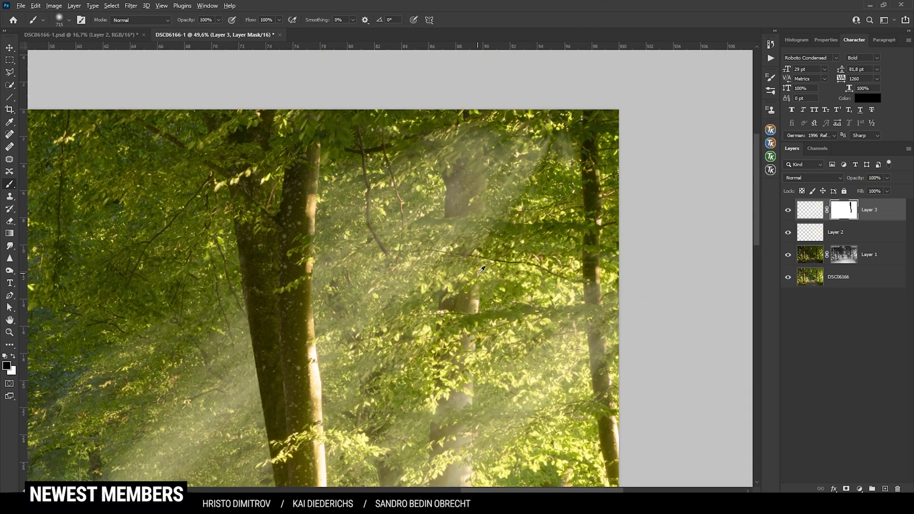
left_click(219, 20)
left_click_drag(222, 30, 191, 33)
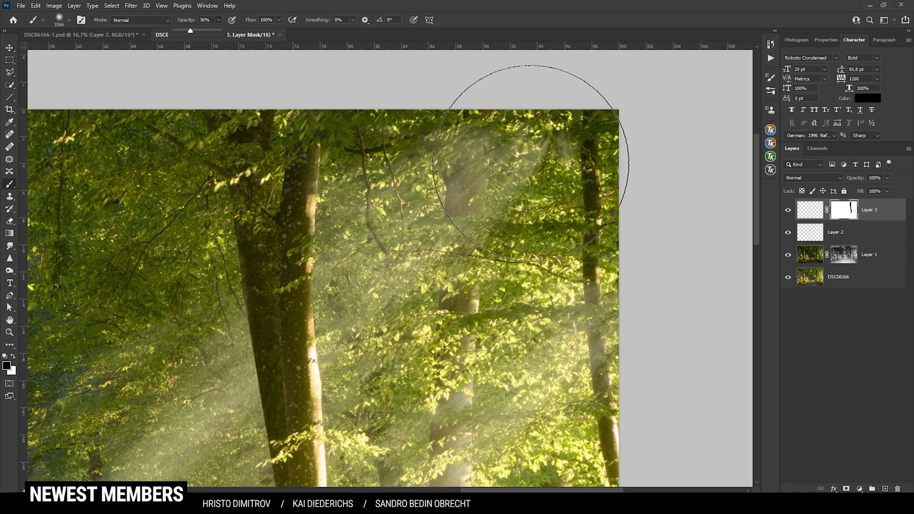
left_click(526, 152)
scroll(582, 200, "down", 2)
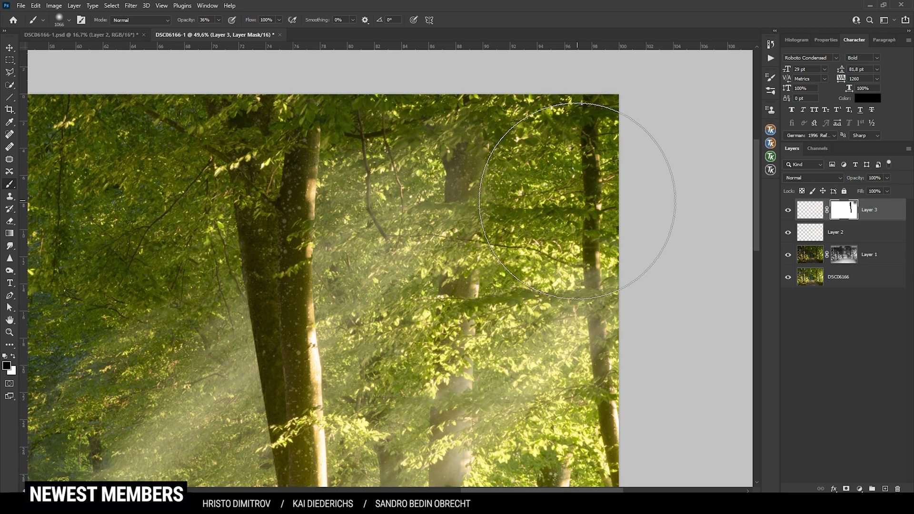
Soften the rays on Layer 3's mask down along the image's right edge around the thin tree trunk
left_click(587, 236)
left_click(602, 280)
scroll(609, 296, "down", 1)
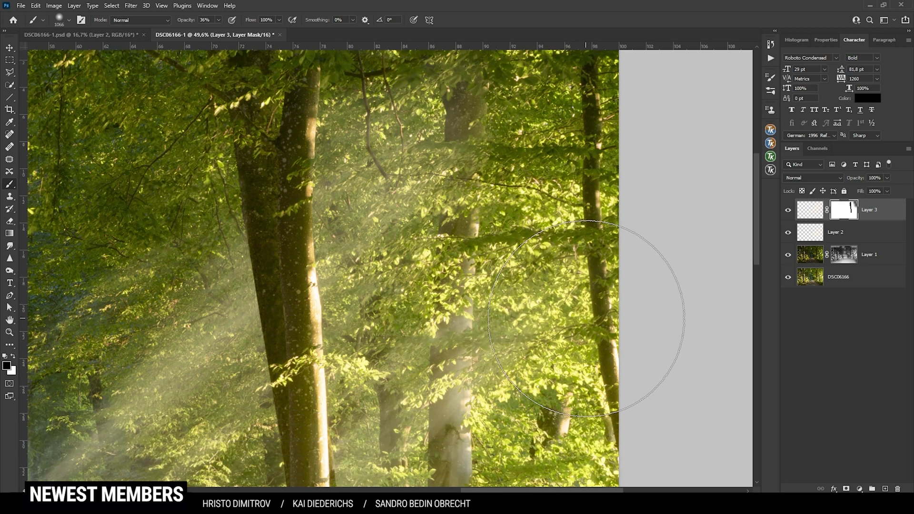
left_click(586, 319)
scroll(613, 324, "down", 1)
left_click(593, 334)
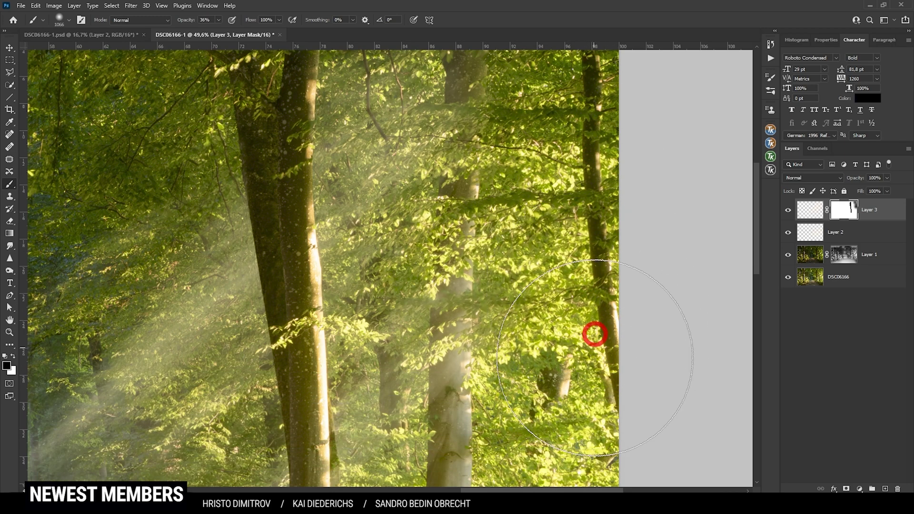
Add a new empty layer above Layer 3 for additional light rays
scroll(597, 309, "down", 1)
scroll(598, 308, "down", 1)
left_click(659, 253)
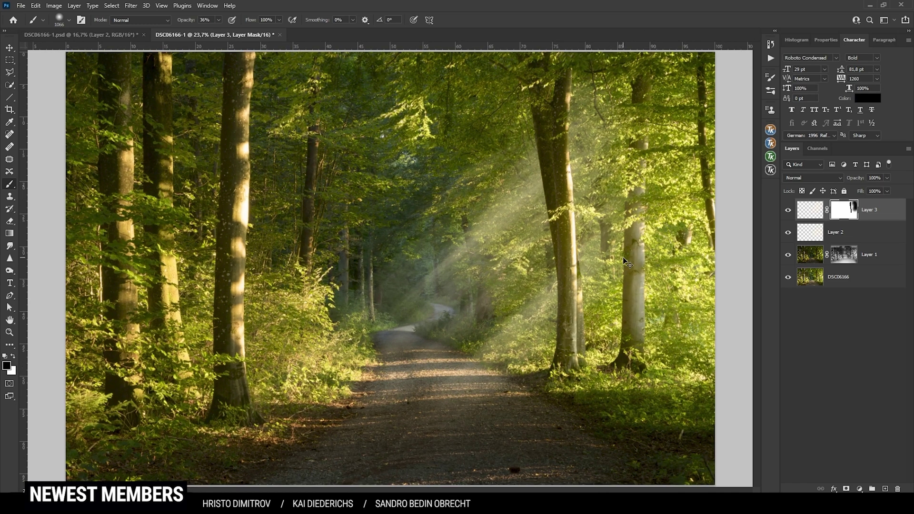
left_click(810, 210)
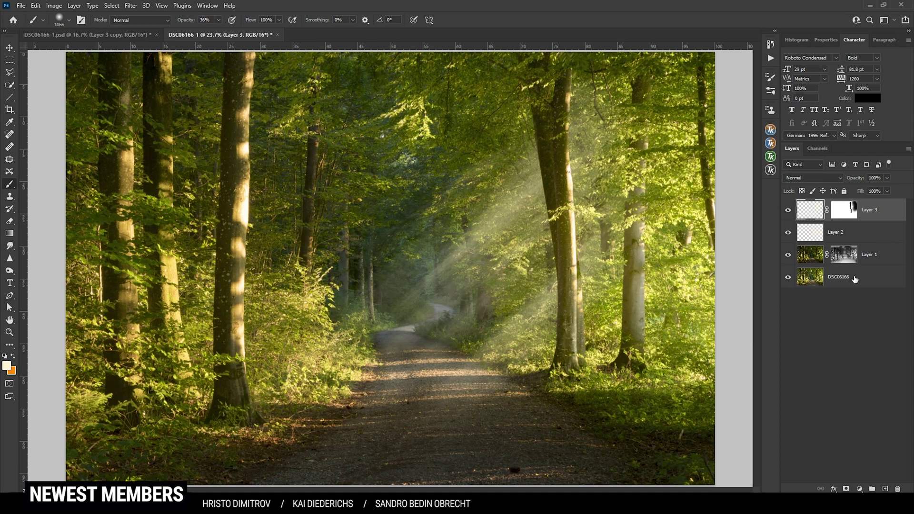
key("ctrl+shift+alt+n")
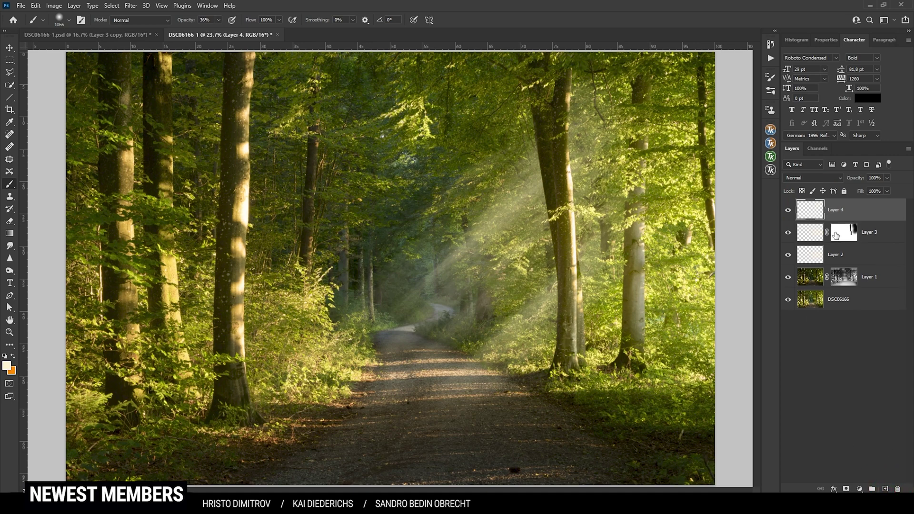
Choose the 3184 px light-ray brush and set the foreground colour to the warmer yellow ffeaab
left_click(69, 21)
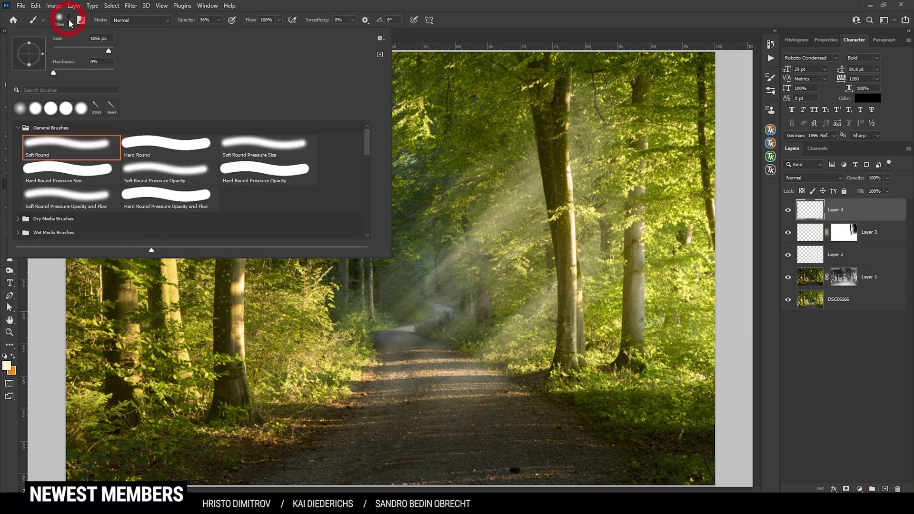
left_click(100, 109)
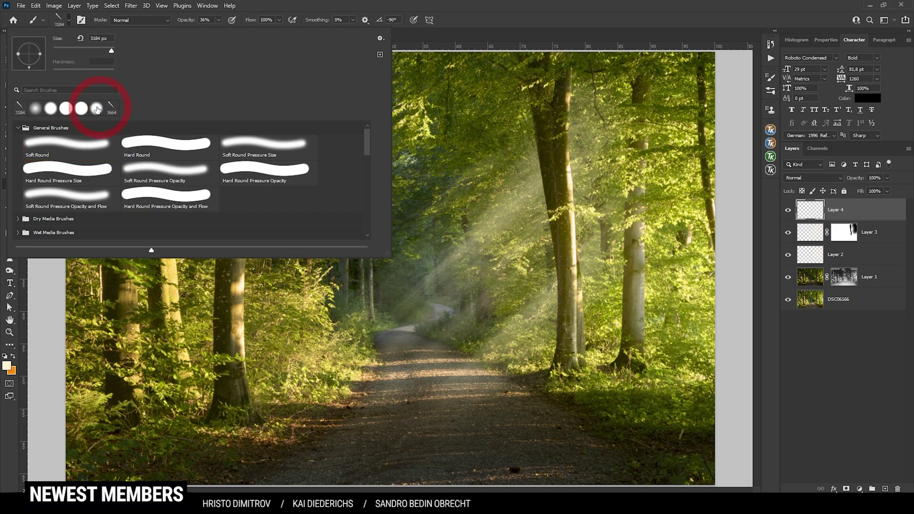
left_click(496, 4)
left_click(7, 365)
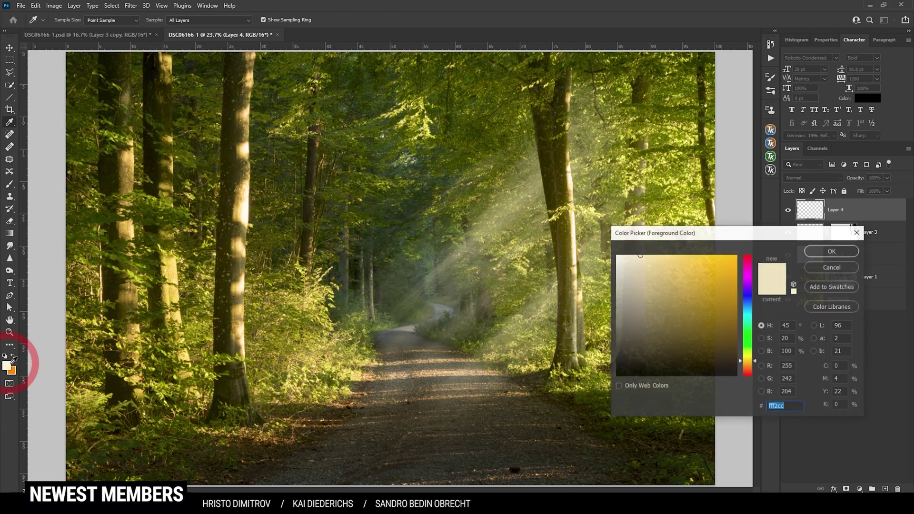
left_click(653, 257)
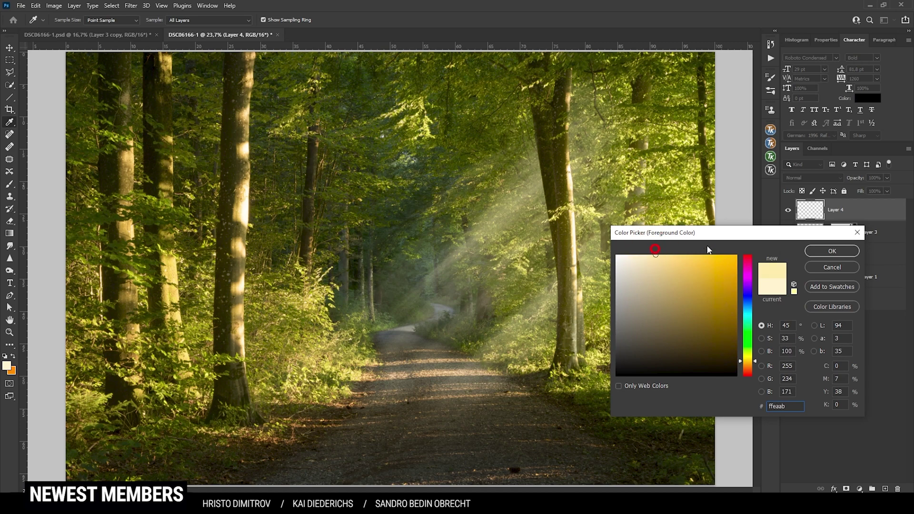
left_click(832, 251)
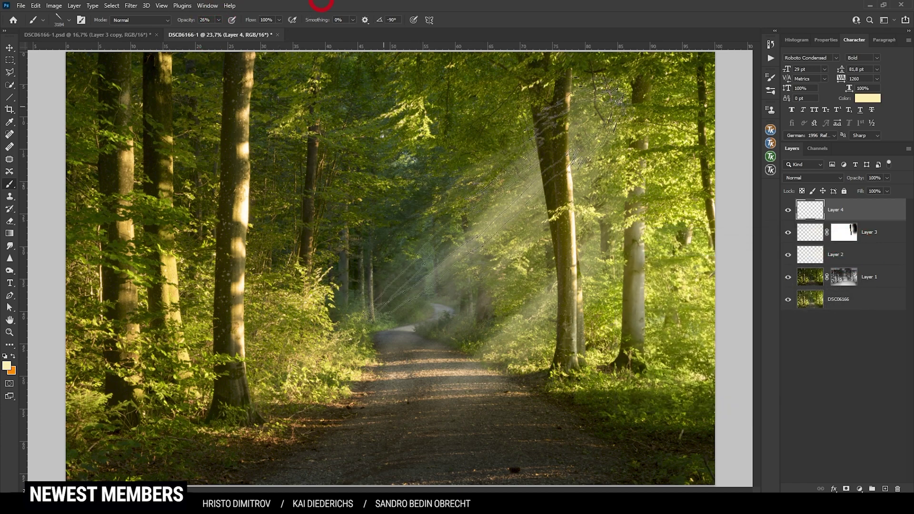
Paint warm light rays across the forked trunk and down to the path on Layer 4 at 26% opacity, varying the ray brush size
mouse_move(441, 307)
left_mouse_down()
mouse_move(405, 299)
mouse_move(447, 296)
mouse_move(421, 321)
mouse_move(398, 310)
left_mouse_up()
left_click(472, 279)
left_click(489, 232)
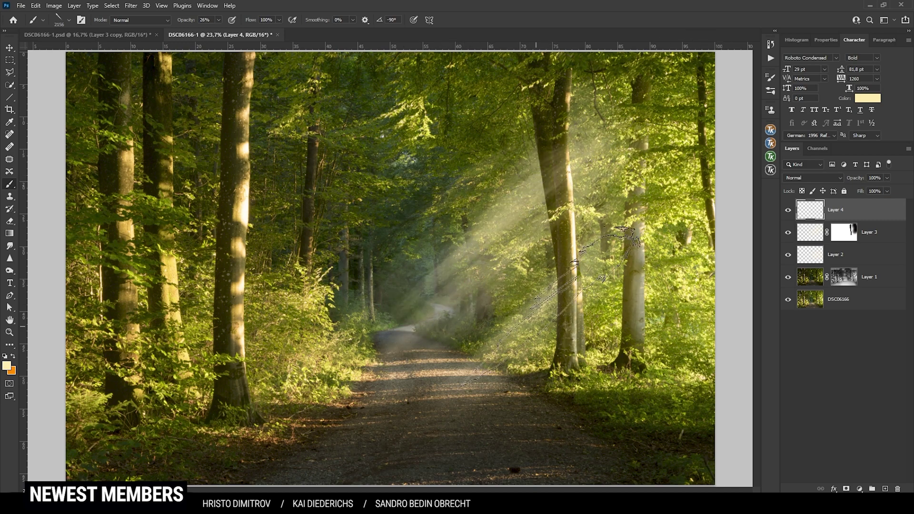
left_click_drag(515, 334, 461, 334)
left_click(521, 211)
left_click(517, 312)
scroll(519, 352, "down", 3)
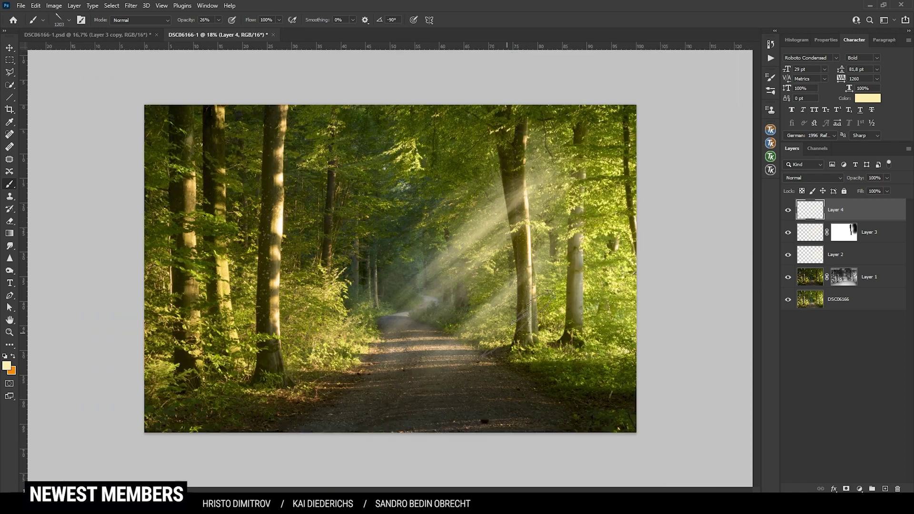
scroll(519, 329, "up", 2)
left_click_drag(479, 240, 618, 240)
scroll(622, 253, "up", 3)
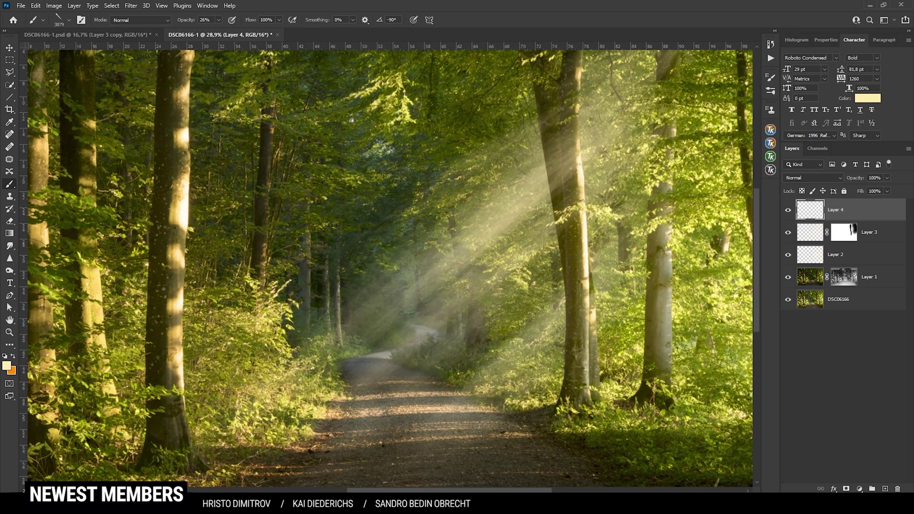
Add a layer mask to Layer 4 and prepare a soft round black brush at 971 px and 100% opacity
left_click(846, 488)
left_click(69, 20)
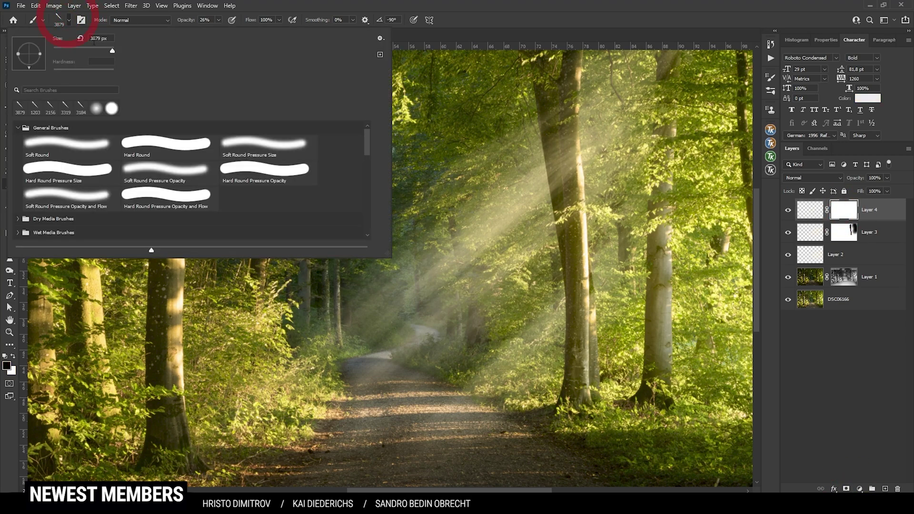
left_click(98, 110)
left_click(394, 24)
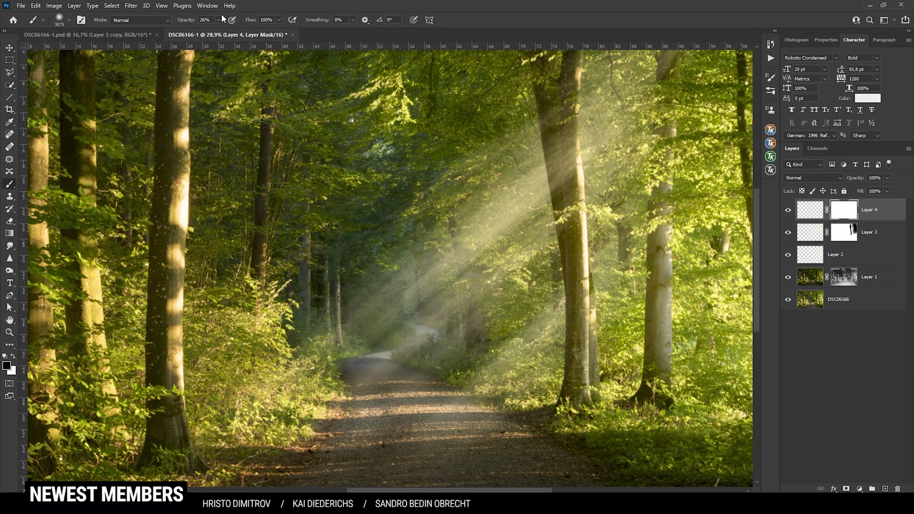
left_click(220, 20)
left_click(522, 2)
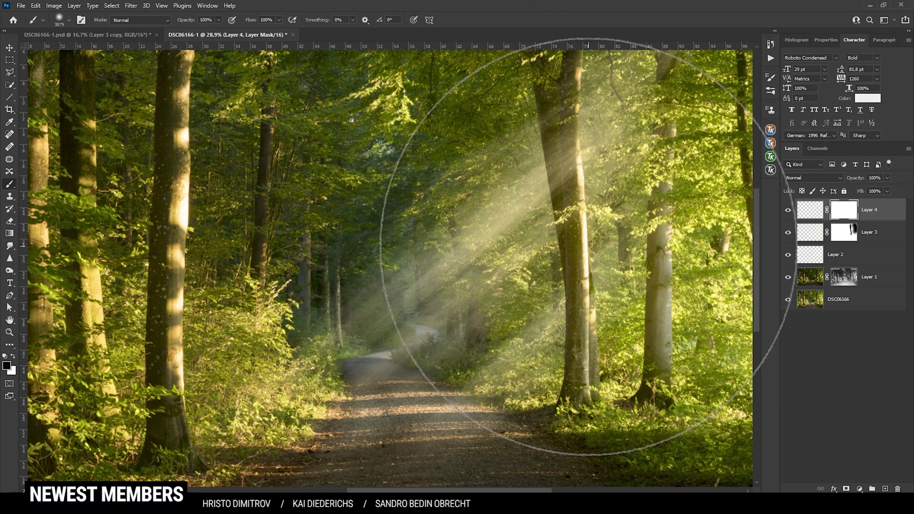
left_click_drag(585, 242, 381, 231)
scroll(585, 242, "up", 3)
scroll(605, 176, "right", 5)
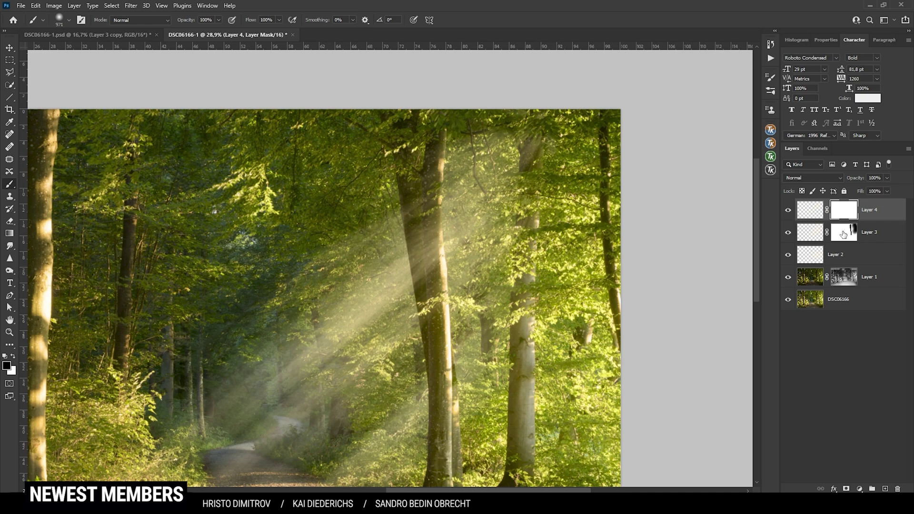
Load Layer 3's mask as a selection, fill it with black on Layer 4's mask, and deselect
left_click(844, 234)
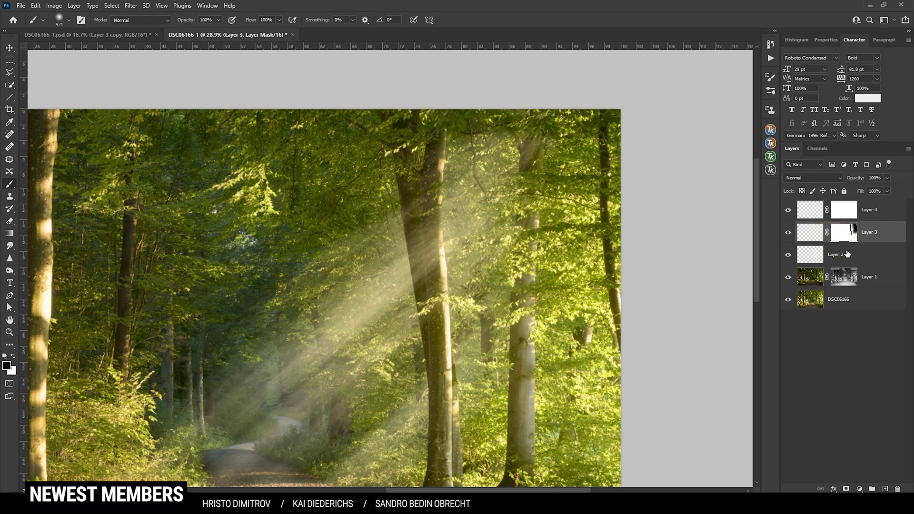
left_click(844, 235, "ctrl")
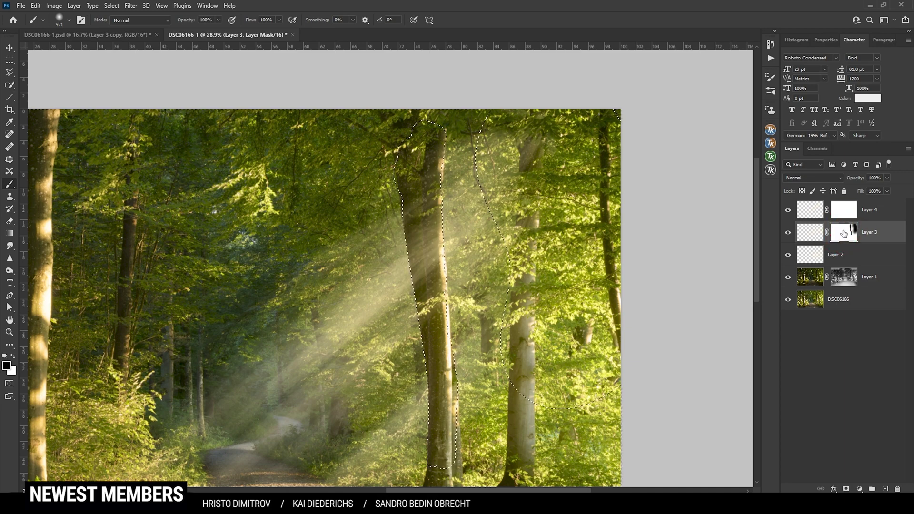
left_click(841, 216)
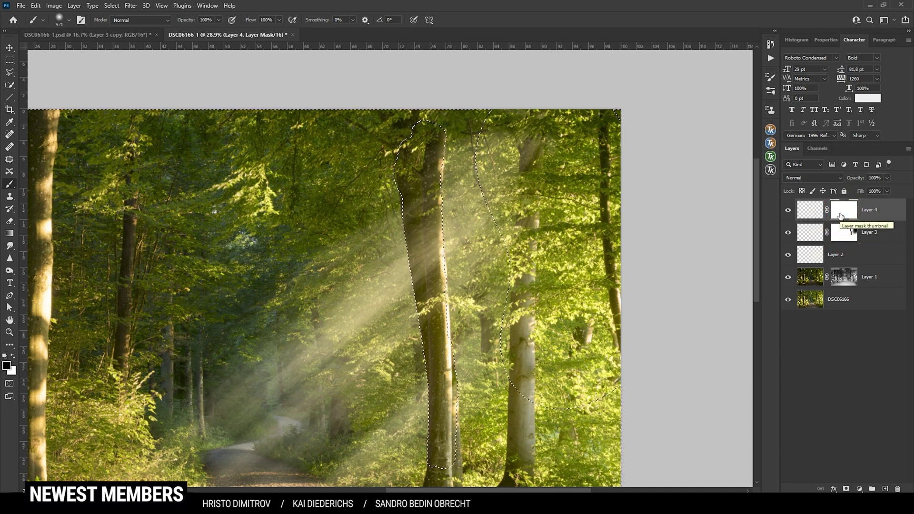
key("shift+F5")
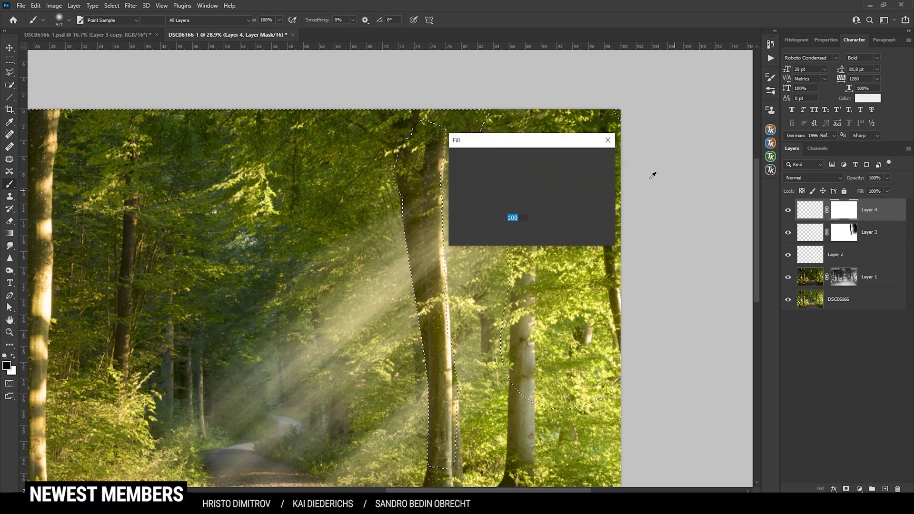
left_click(539, 157)
left_click(536, 232)
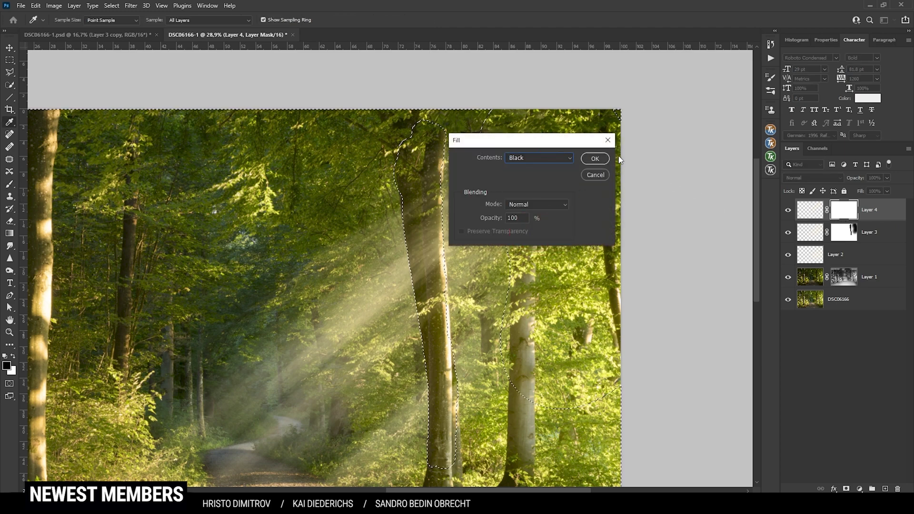
left_click(595, 158)
key("b")
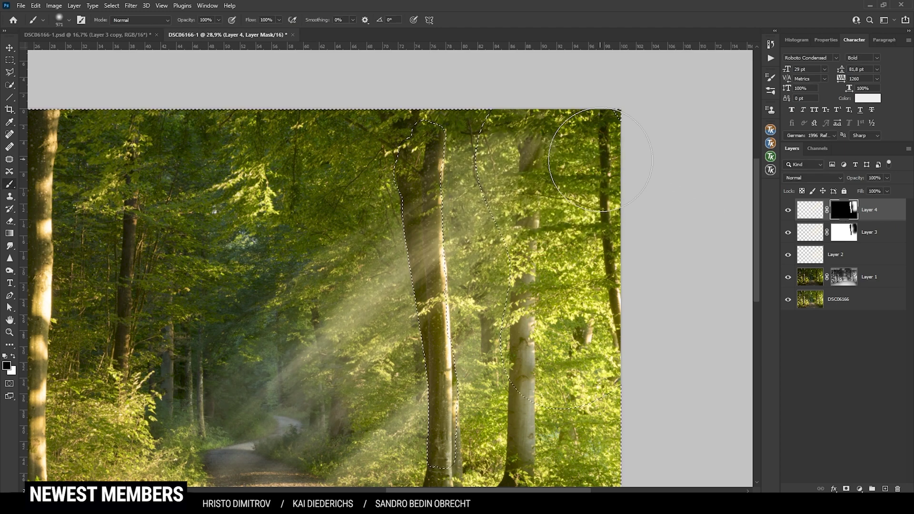
key("ctrl+d")
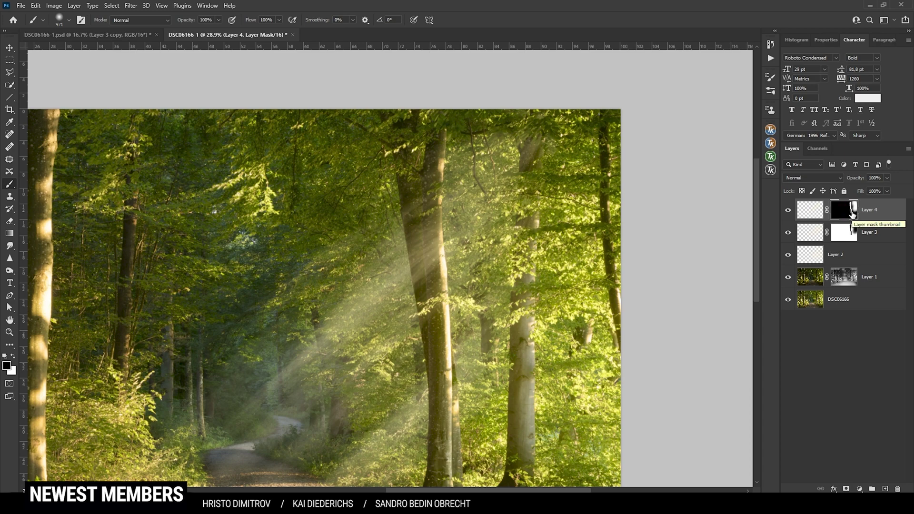
Invert Layer 4's mask so the tree trunks are masked instead of the rays
left_click_drag(852, 213, 855, 217)
key("ctrl+i")
scroll(405, 248, "down", 3)
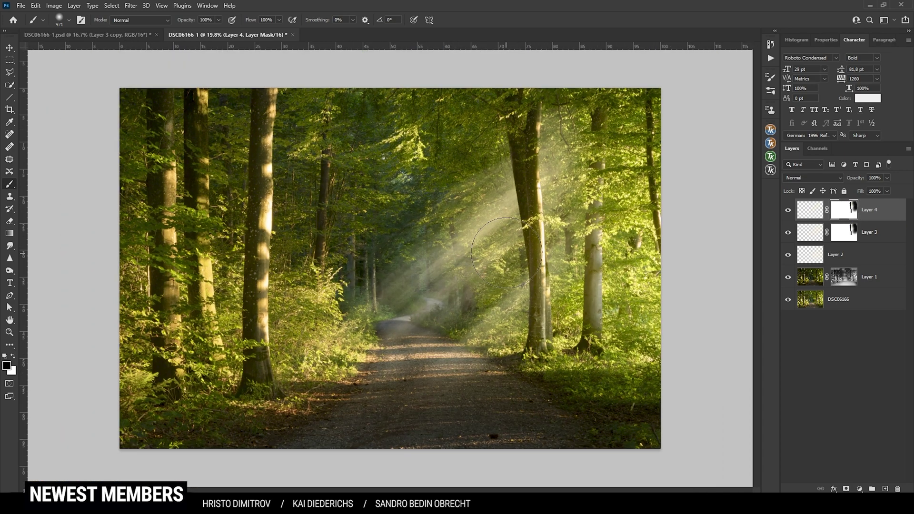
Paint black on Layer 4's mask over the upper forked trunk and the area beside it toward the image's right edge
scroll(507, 253, "up", 1)
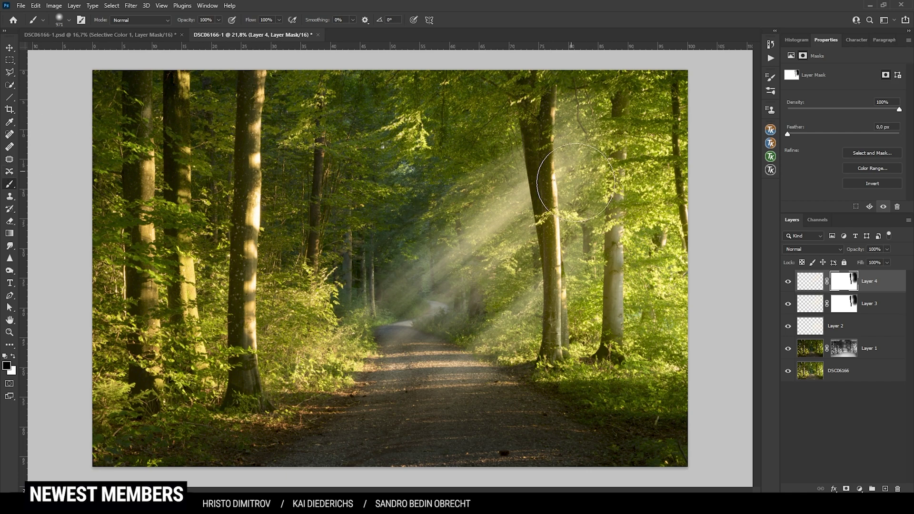
mouse_move(581, 136)
left_mouse_down()
mouse_move(604, 241)
mouse_move(588, 130)
mouse_move(600, 129)
mouse_move(597, 180)
mouse_move(585, 138)
mouse_move(604, 229)
mouse_move(602, 188)
mouse_move(589, 179)
mouse_move(603, 172)
mouse_move(588, 143)
mouse_move(602, 143)
mouse_move(589, 147)
mouse_move(580, 129)
mouse_move(603, 160)
mouse_move(554, 179)
mouse_move(555, 123)
mouse_move(605, 144)
left_mouse_up()
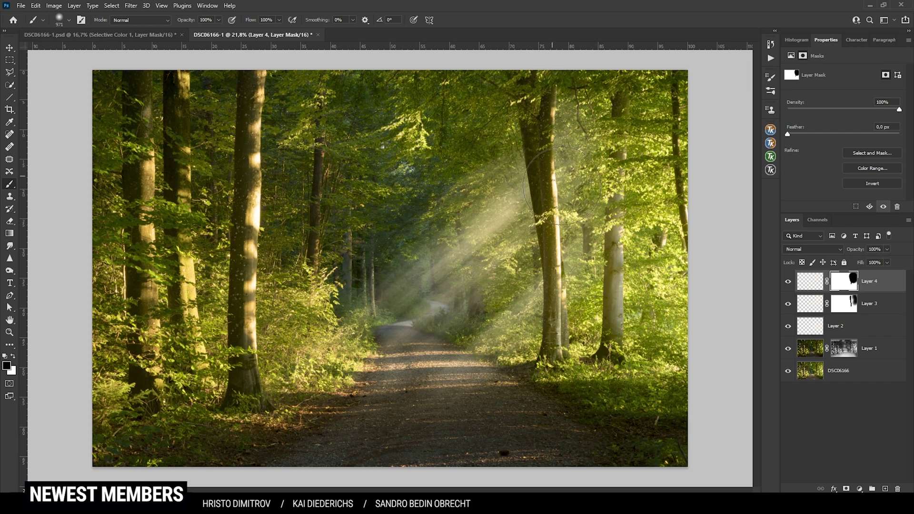
scroll(535, 295, "down", 2)
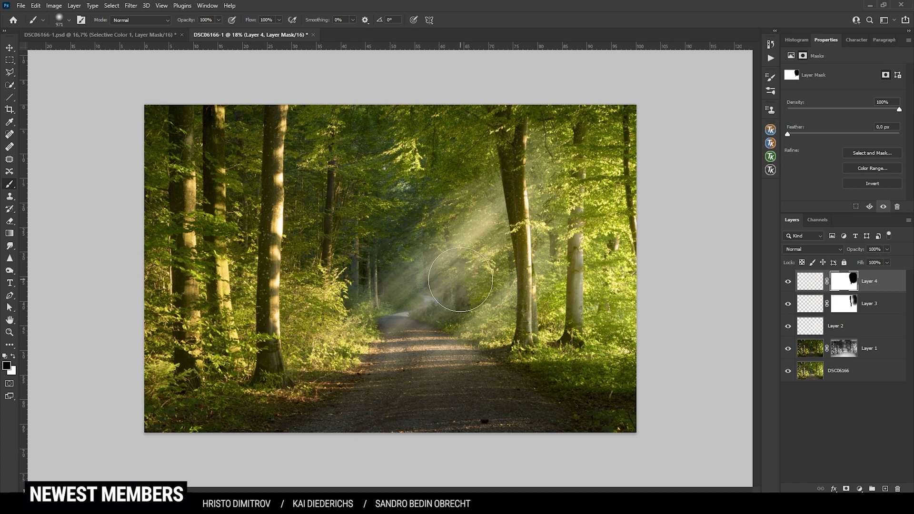
left_click_drag(461, 280, 492, 294)
Merge all visible layers into a new pixel layer above Layer 4 with the TK panel and select it
left_click(853, 377, "shift")
key("ctrl+g")
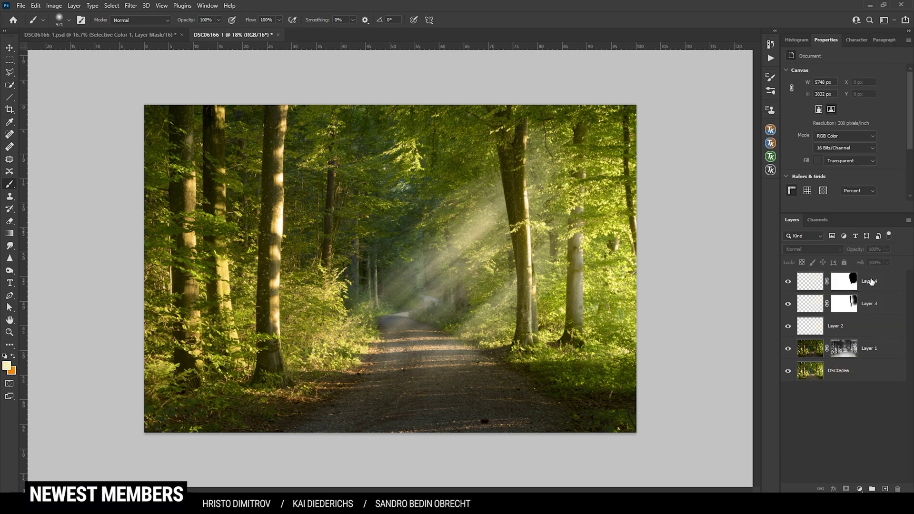
left_click(872, 282)
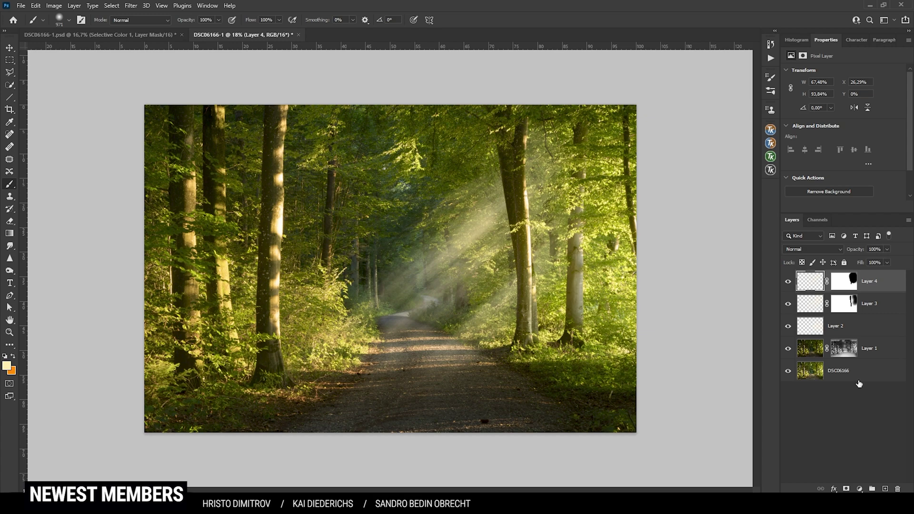
left_click(771, 143)
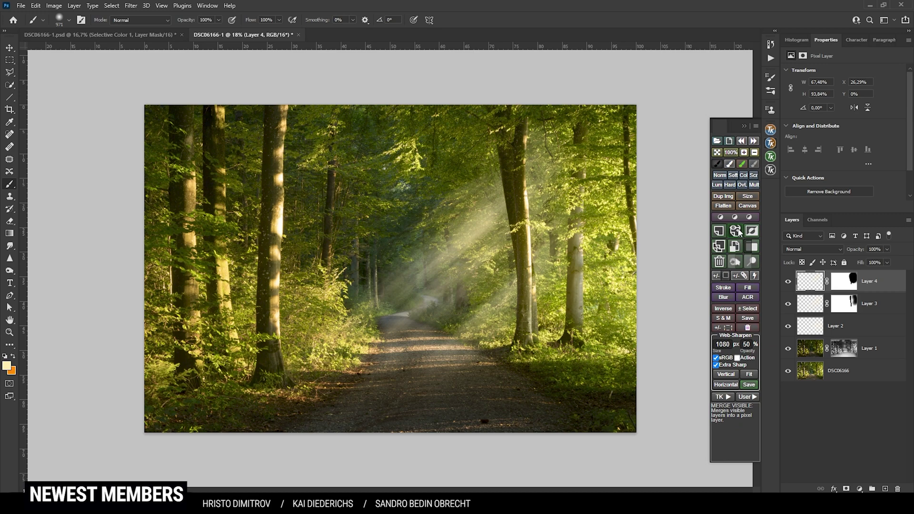
left_click(738, 232)
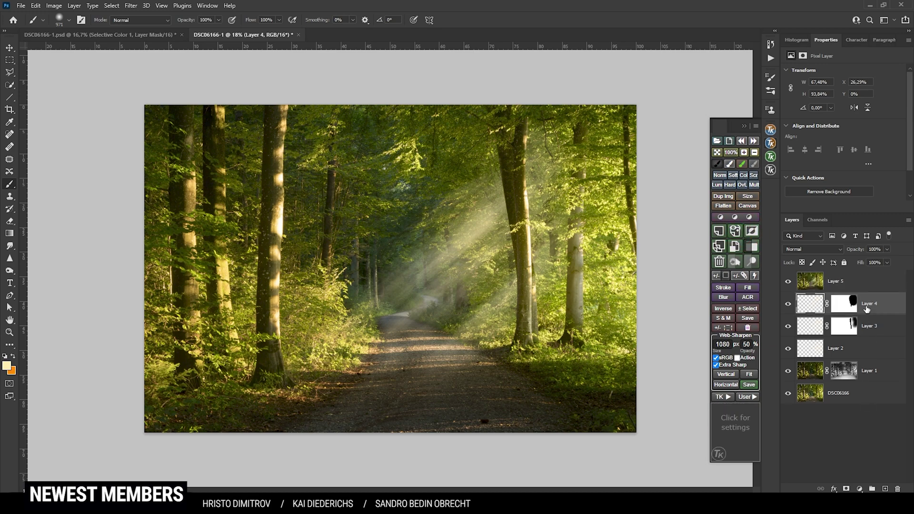
left_click(843, 281)
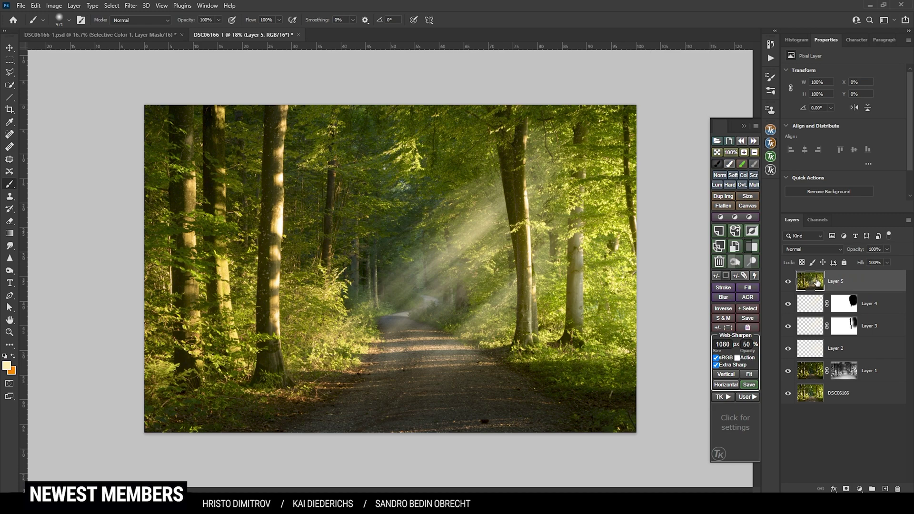
Open Color Efex Pro 4 from the Nik Collection on the merged layer and choose the Brilliance/Warmth filter
left_click(130, 6)
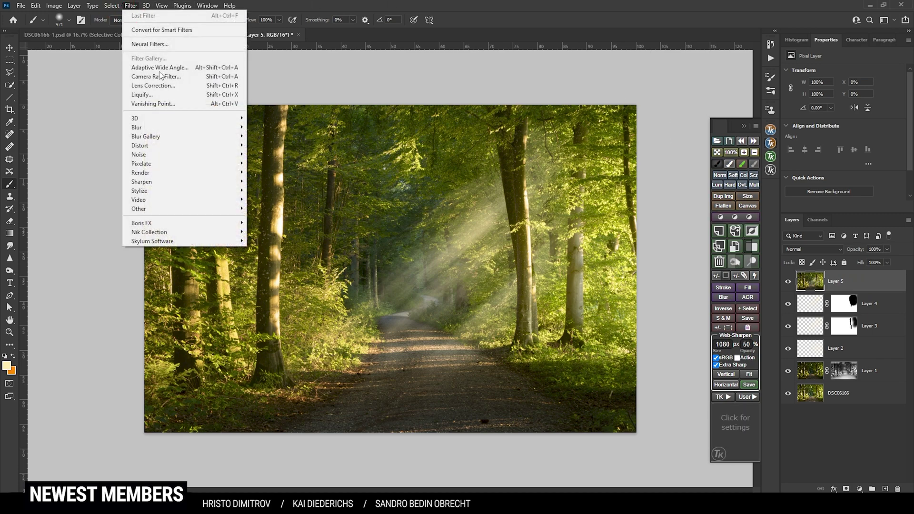
mouse_move(228, 235)
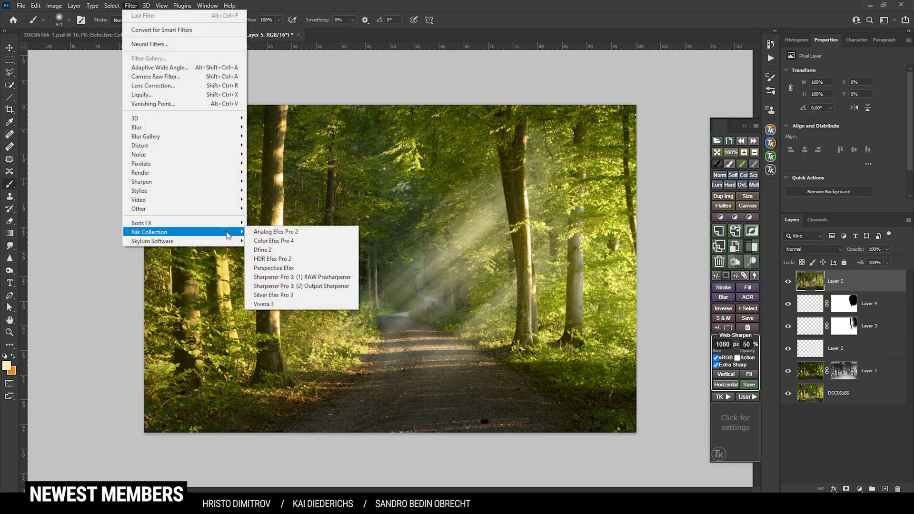
left_click(274, 241)
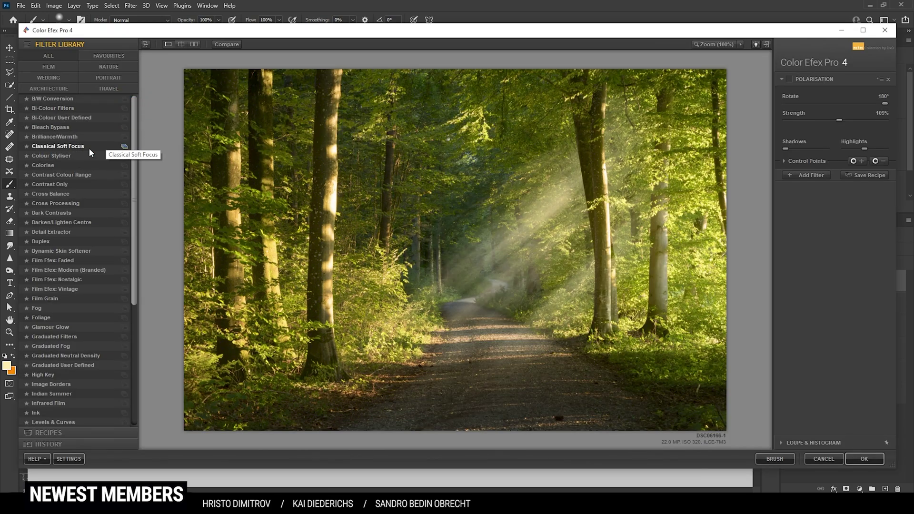
left_click(67, 137)
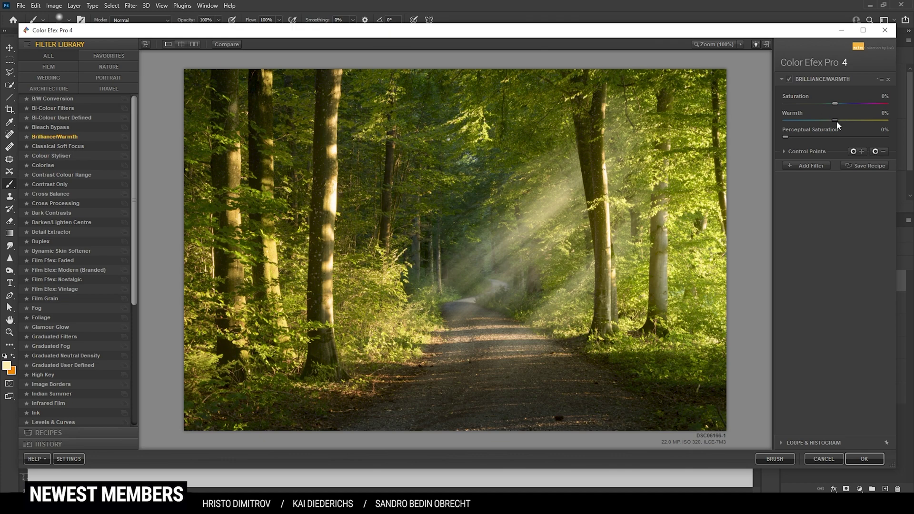
Cool the image slightly by setting the Brilliance/Warmth filter's Warmth to -21%
left_click_drag(837, 122, 845, 124)
left_click_drag(846, 119, 840, 120)
left_click_drag(814, 115, 822, 117)
Add a Classical Soft Focus filter using Soft Focus method 2 and reduce its Strength to 13%
left_click(806, 166)
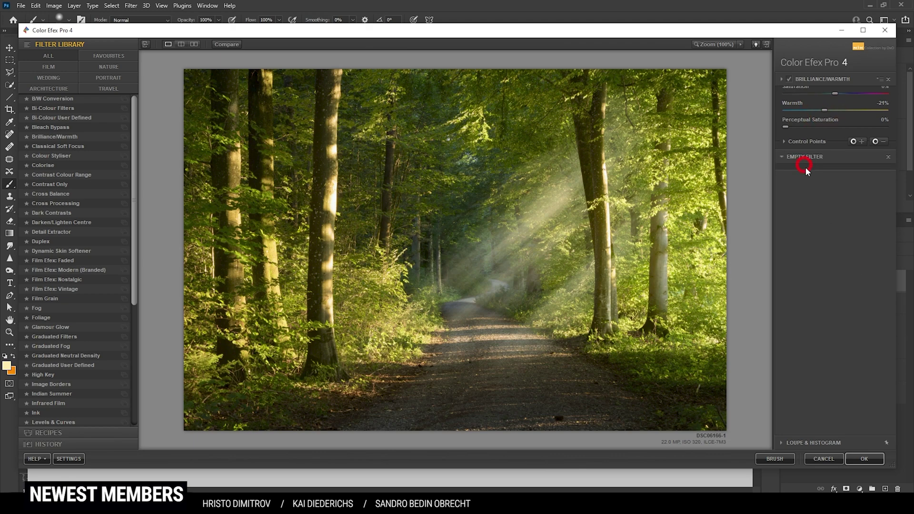
left_click(79, 147)
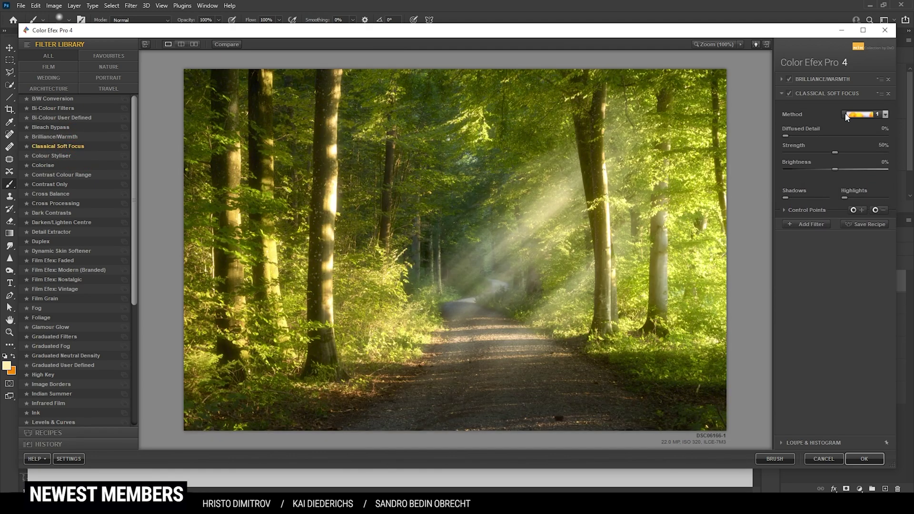
left_click(863, 115)
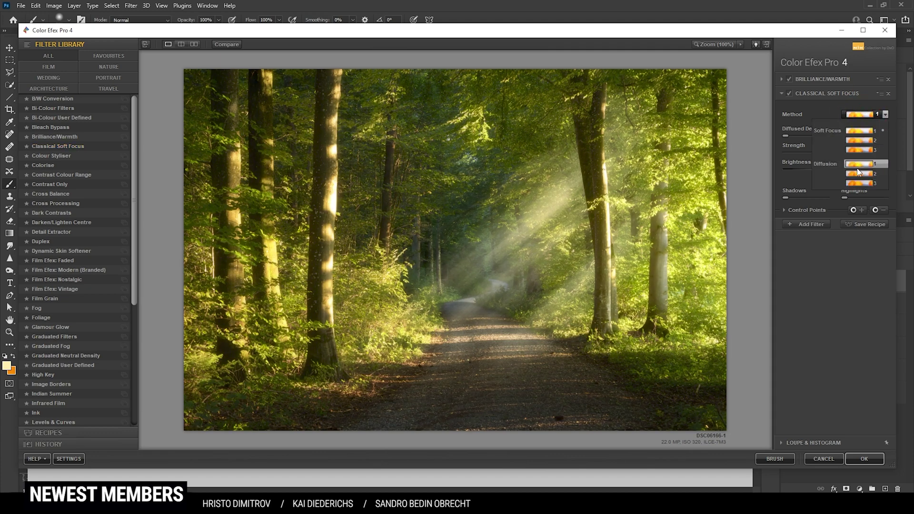
left_click(866, 143)
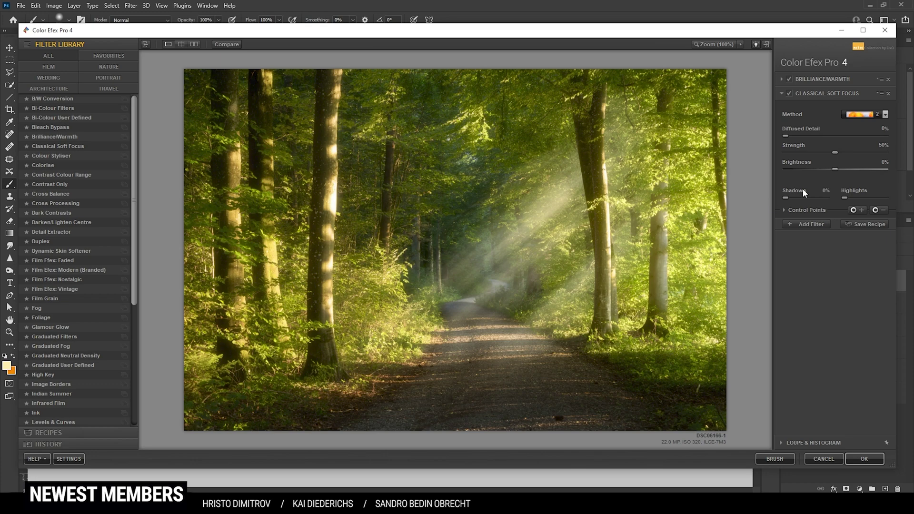
left_click_drag(836, 153, 804, 154)
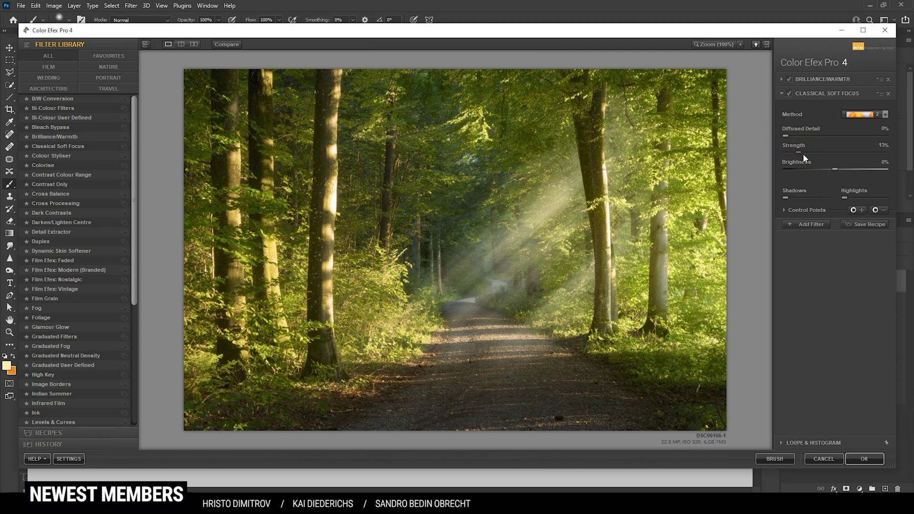
Set the Brilliance/Warmth filter's Saturation to 7% and apply both filters to the merged image
left_click(821, 79)
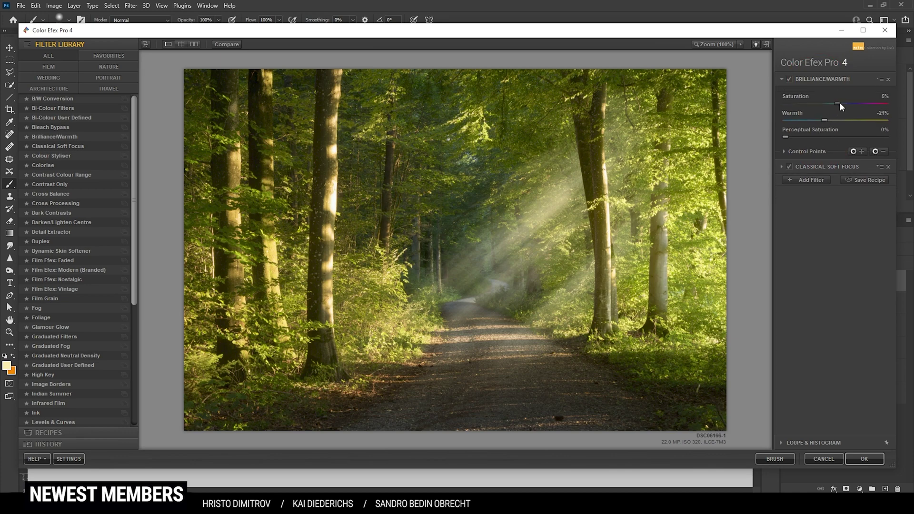
left_click_drag(844, 103, 842, 103)
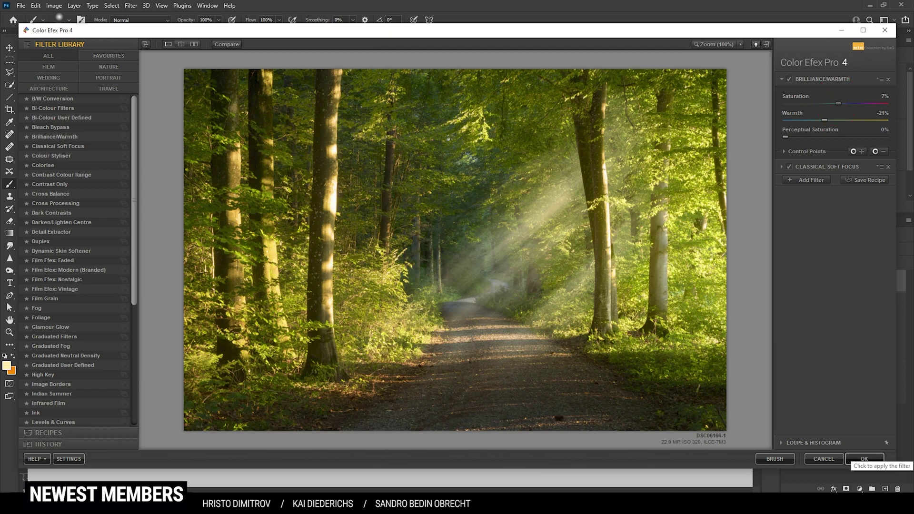
left_click(854, 461)
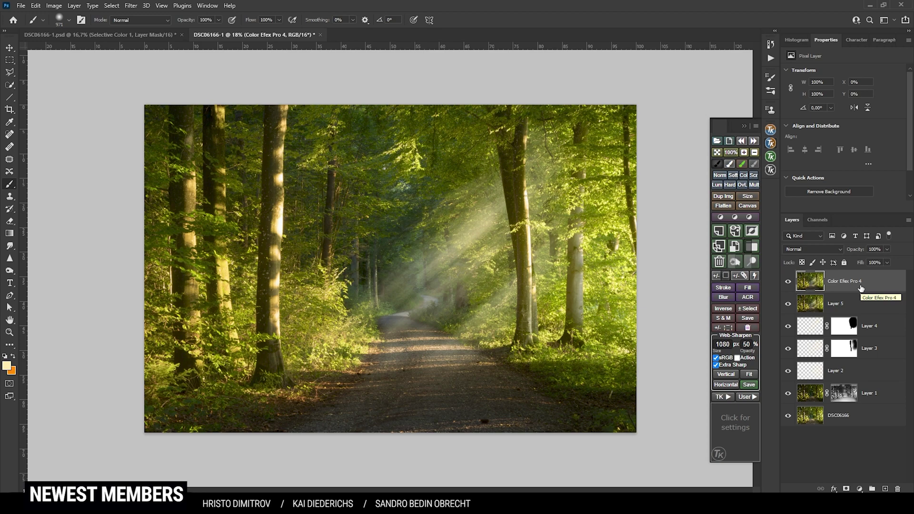